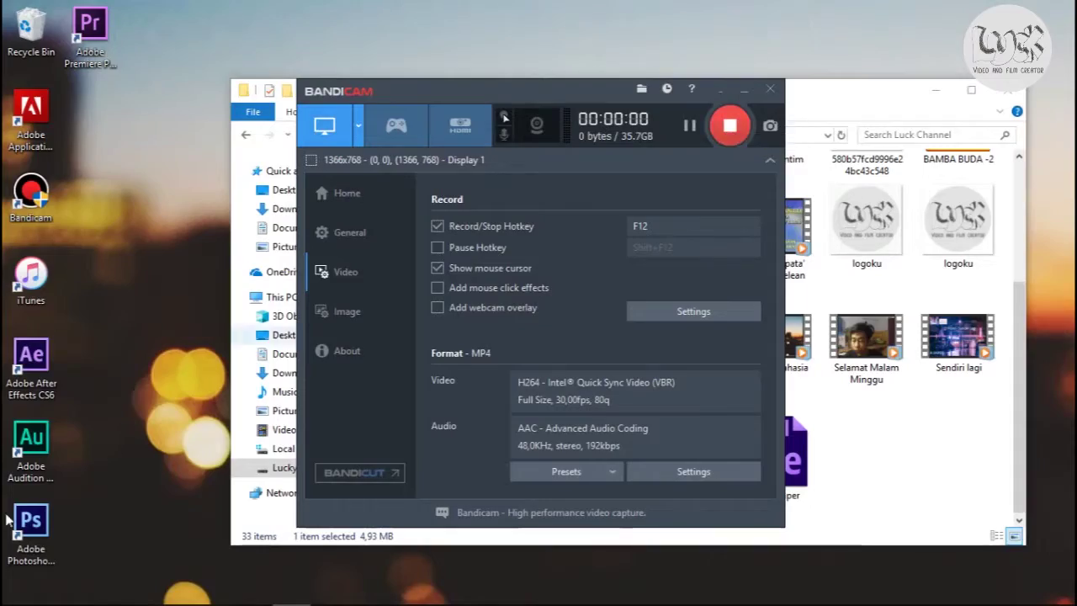
# Launch PowerPoint 2016 by searching 'Power' from the Start menu
pyautogui.click(21, 590)
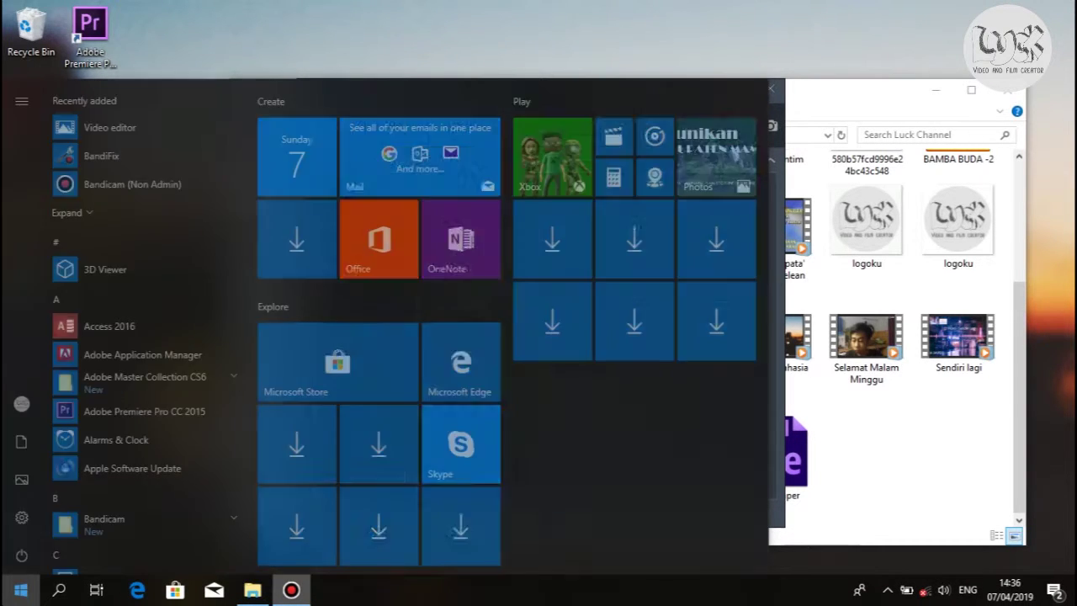
pyautogui.write('Power')
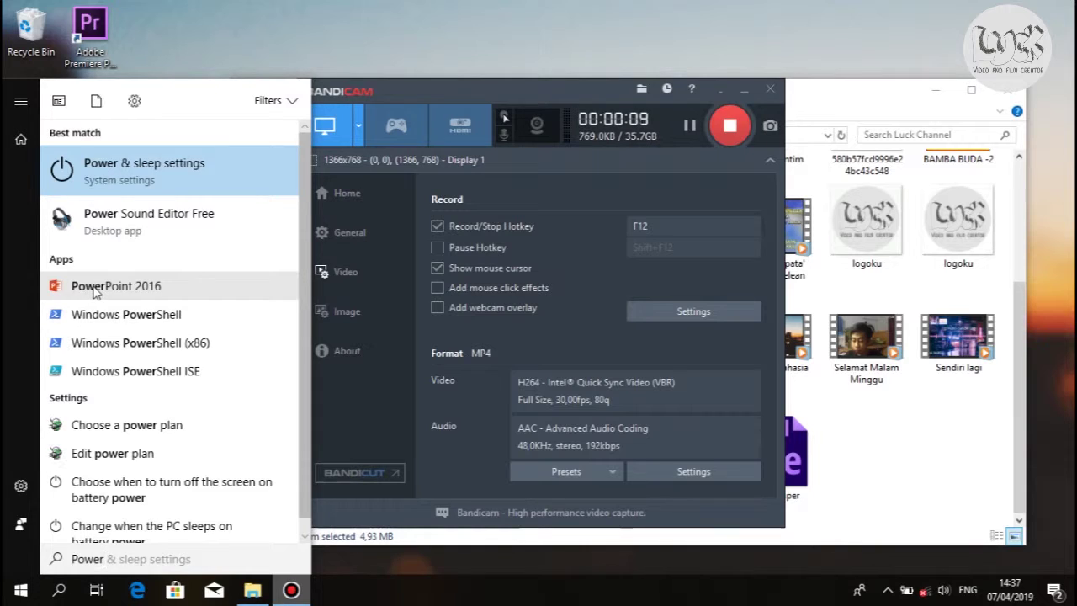
pyautogui.click(95, 290)
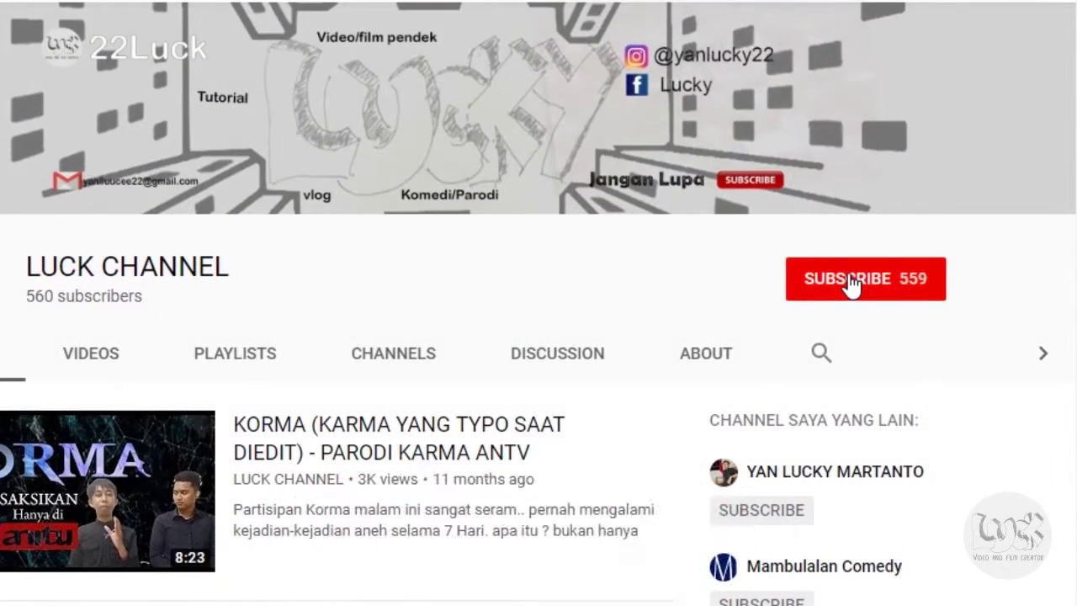
# Subscribe to the YouTube channel that shows 560 subscribers
pyautogui.click(847, 281)
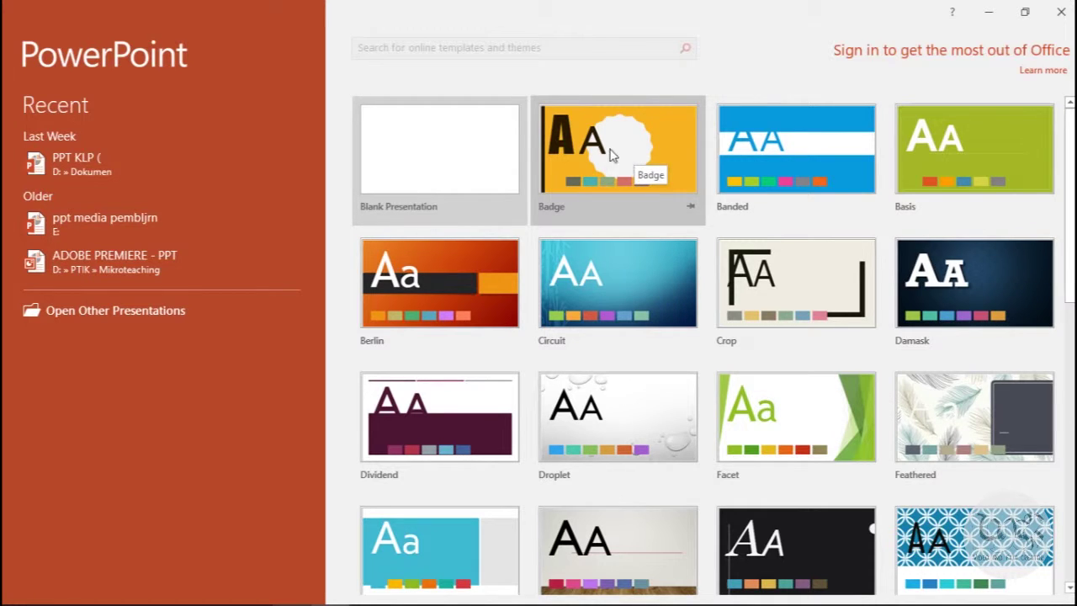
# Compare the Badge theme's yellow, brown and blue variants, then create the presentation in yellow
pyautogui.click(613, 162)
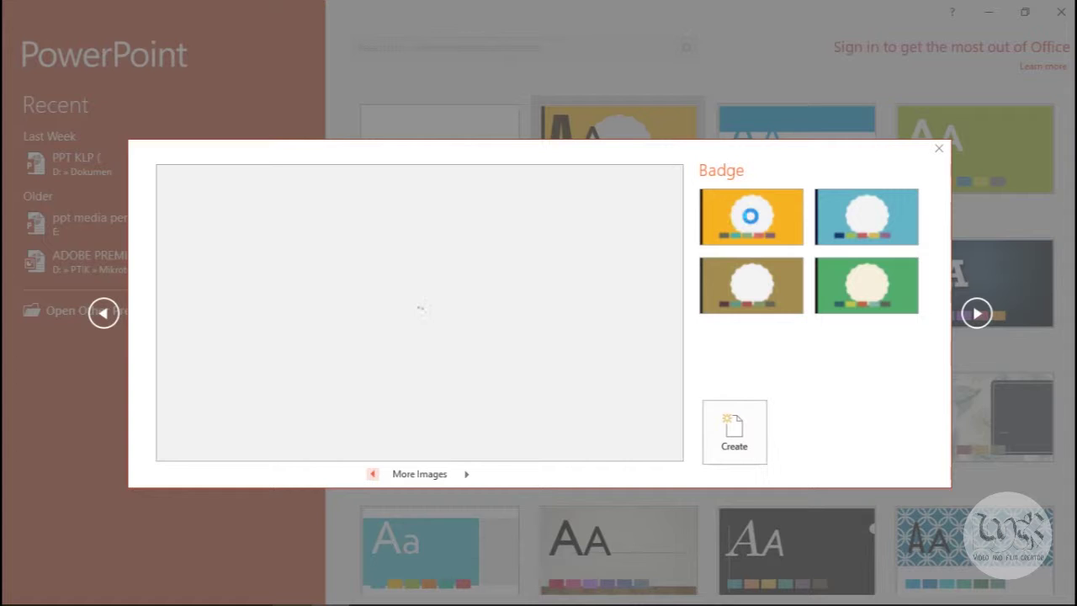
pyautogui.click(762, 231)
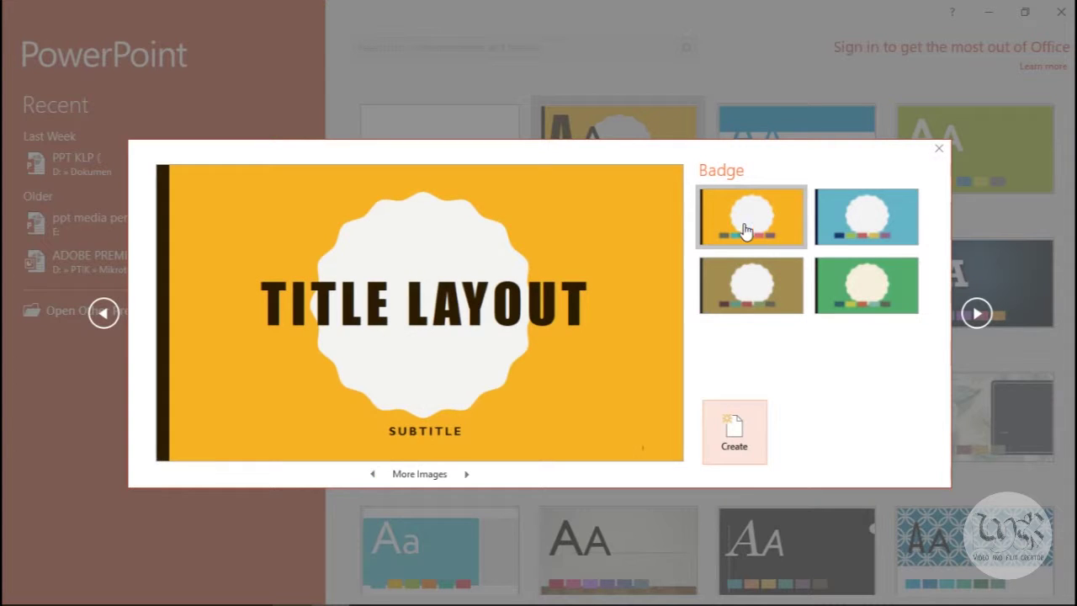
pyautogui.click(756, 279)
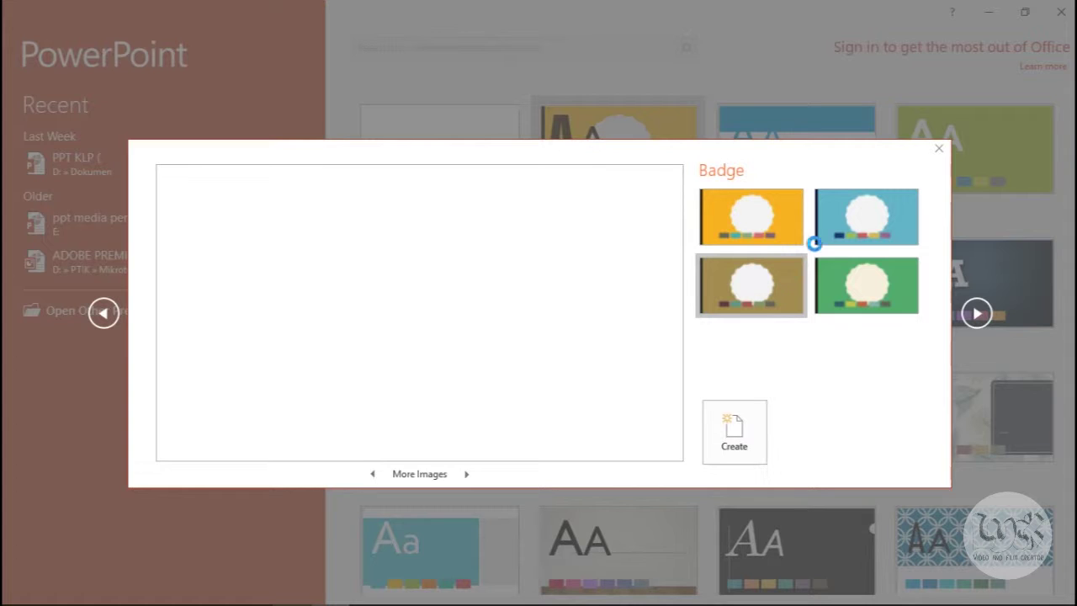
pyautogui.click(852, 235)
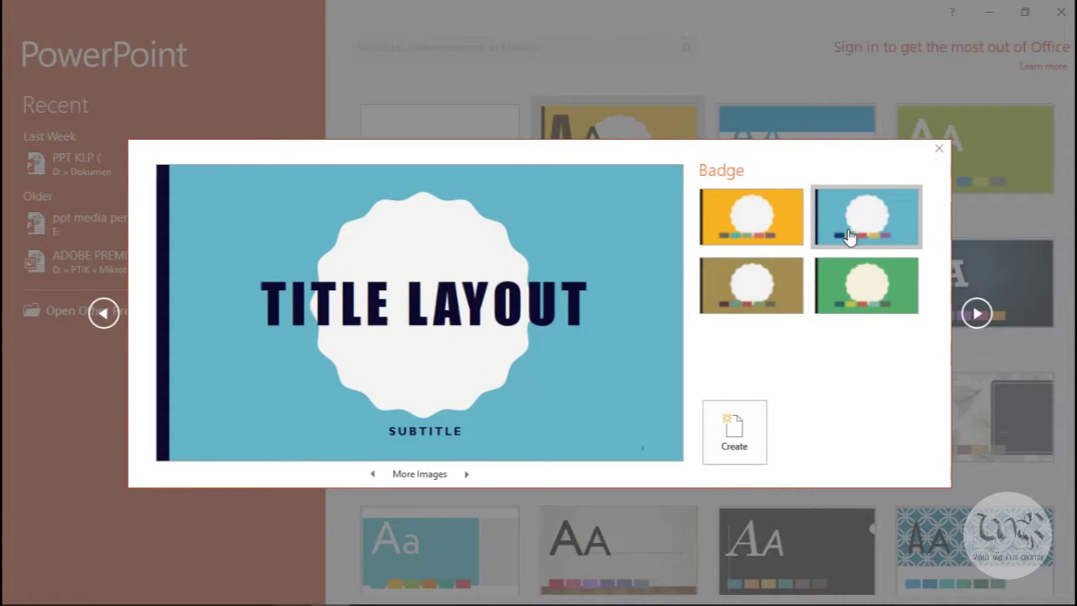
pyautogui.click(743, 240)
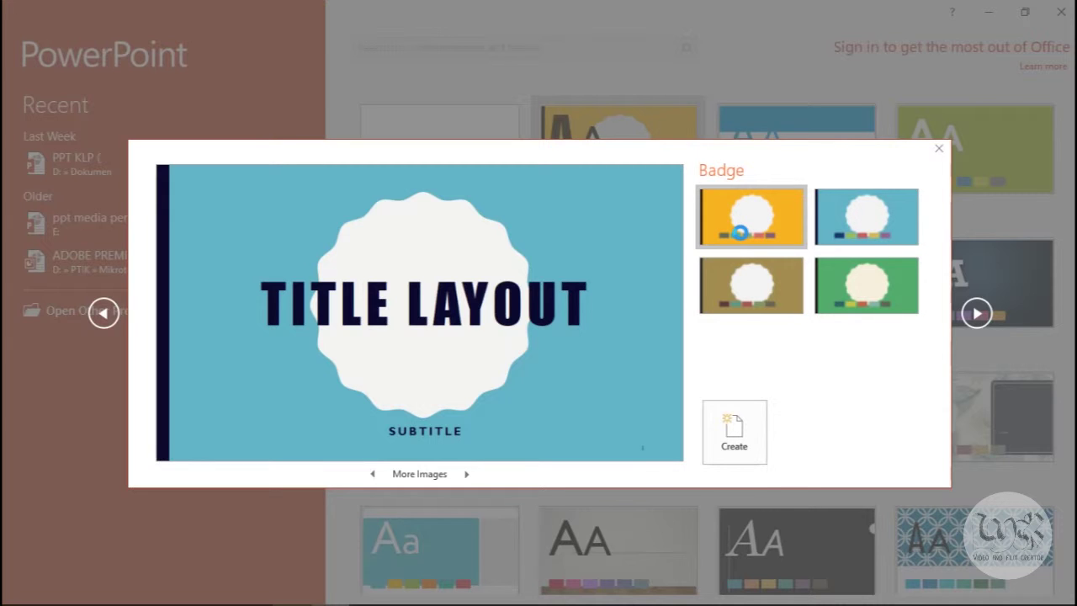
pyautogui.click(736, 433)
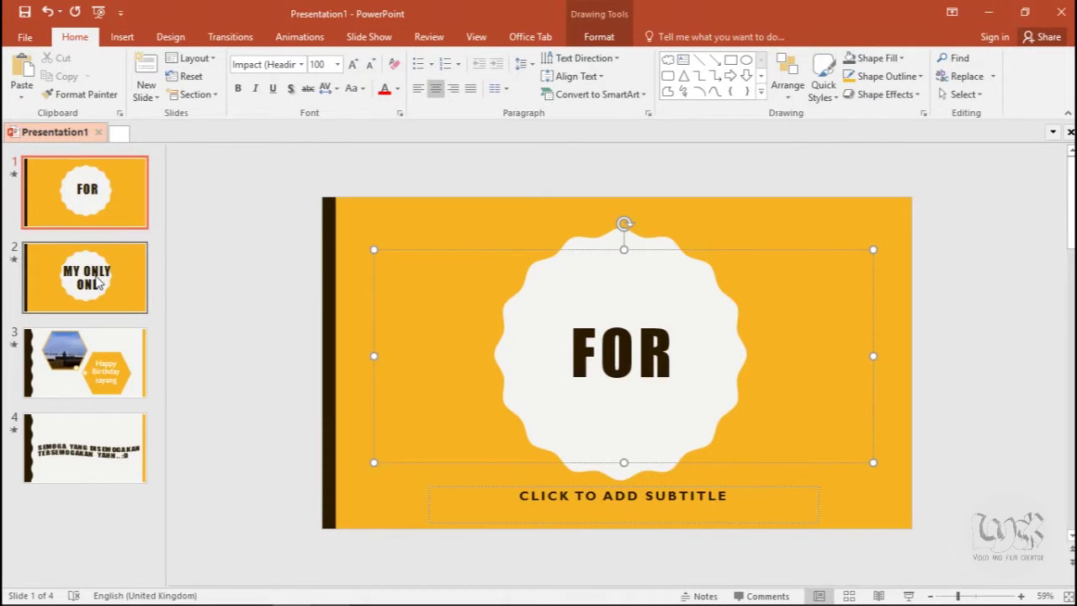
# Remove the whole hexagon photo graphic from slide 3
pyautogui.click(96, 269)
pyautogui.click(94, 222)
pyautogui.click(88, 296)
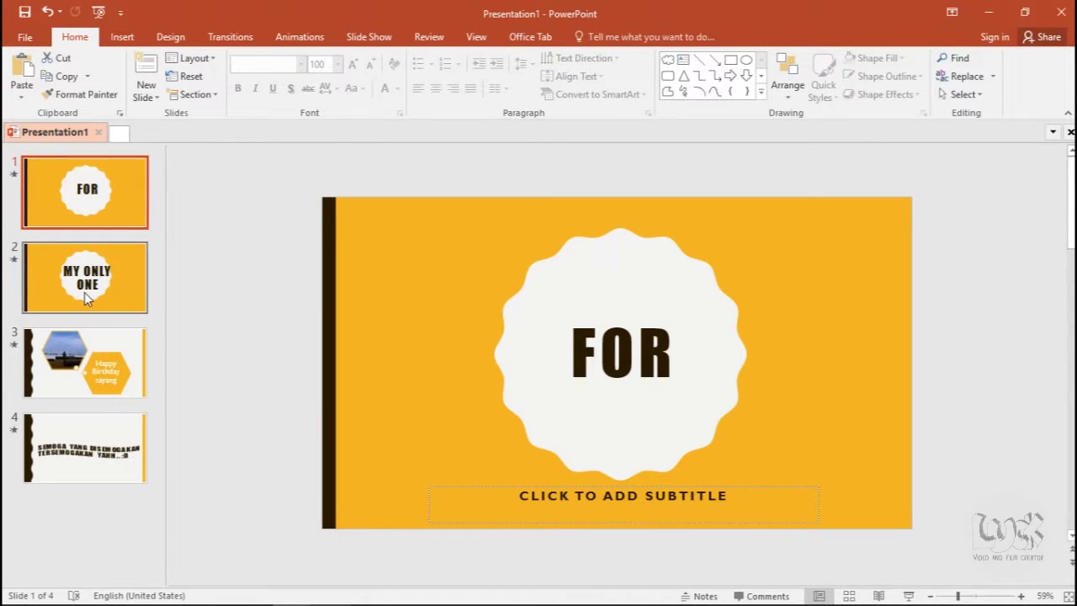
pyautogui.click(91, 345)
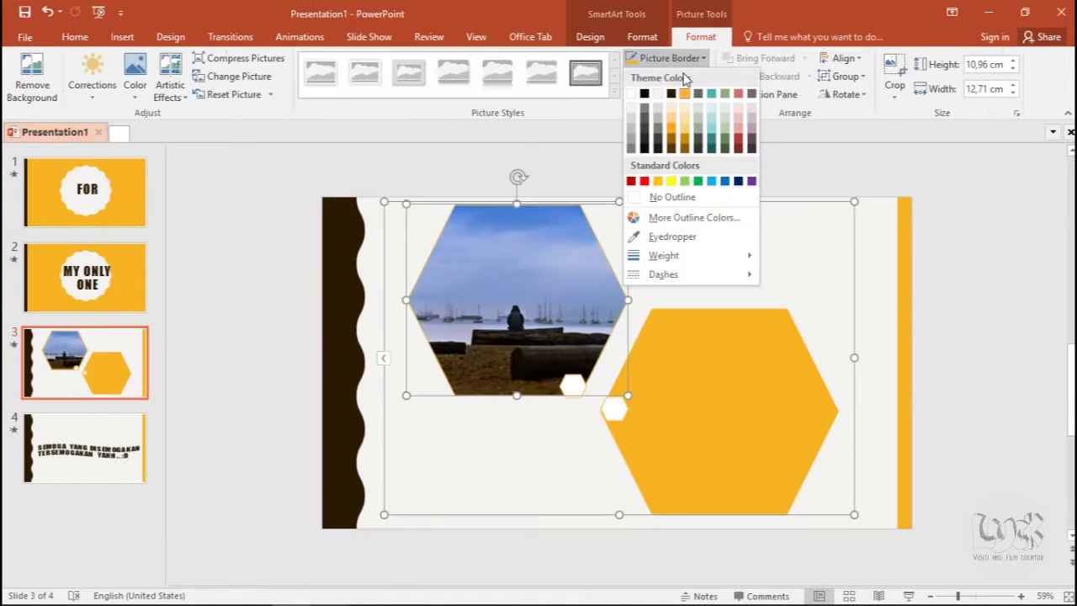
pyautogui.click(547, 257)
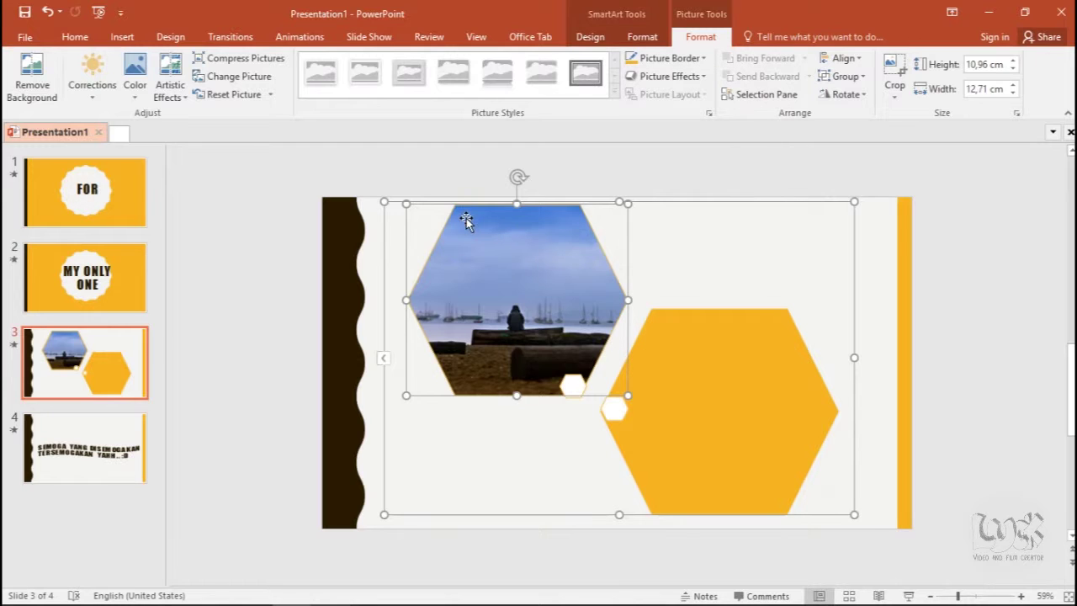
pyautogui.press('Delete')
pyautogui.hotkey('ctrl', 'z')
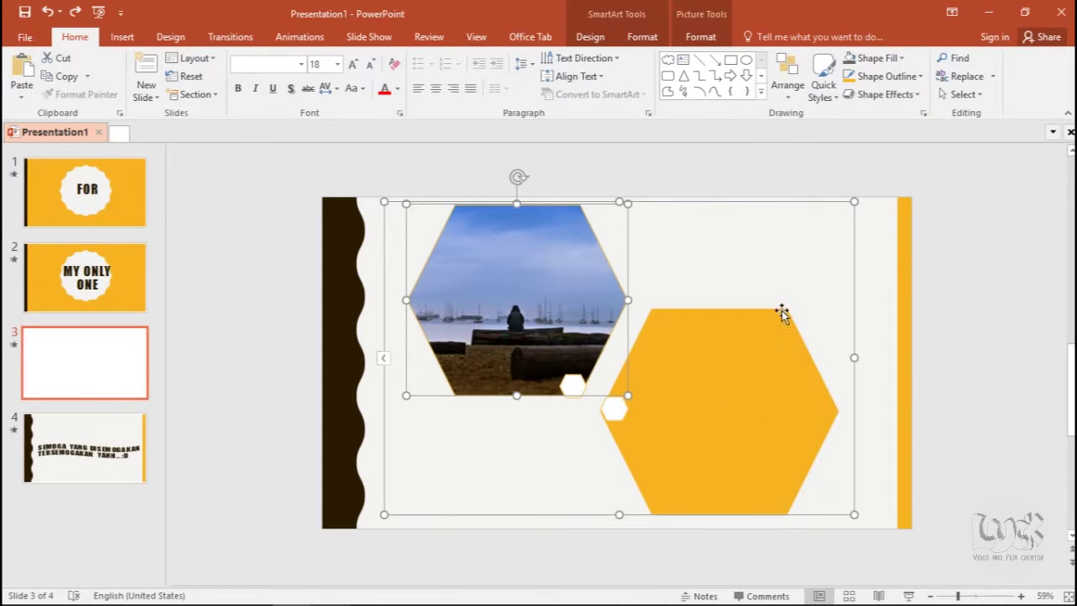
pyautogui.click(724, 202)
pyautogui.press('Delete')
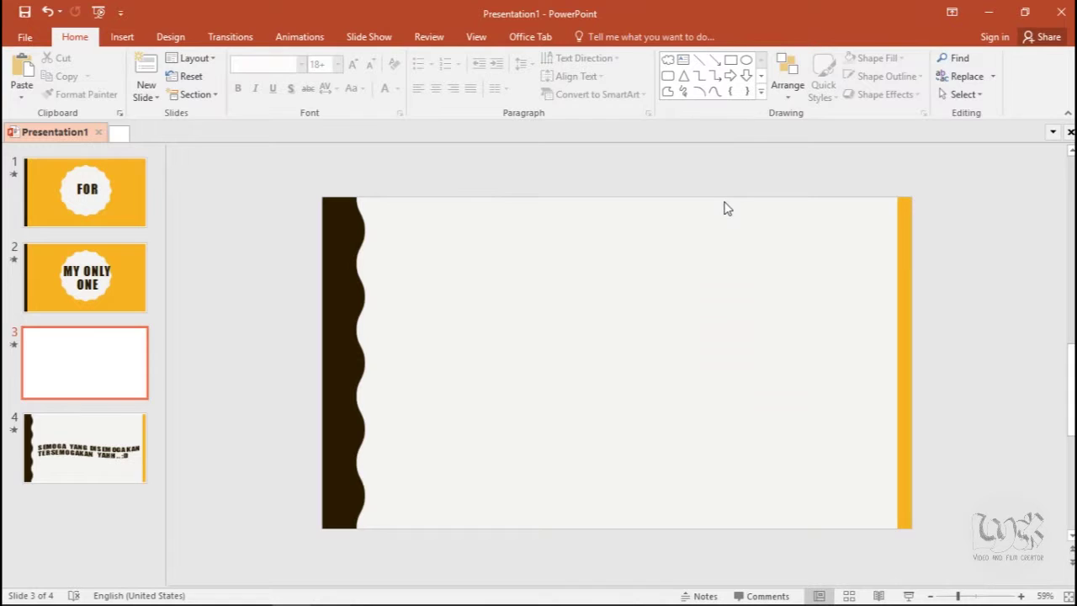
# Delete slide 4 so the presentation has three slides
pyautogui.click(79, 470)
pyautogui.press('Delete')
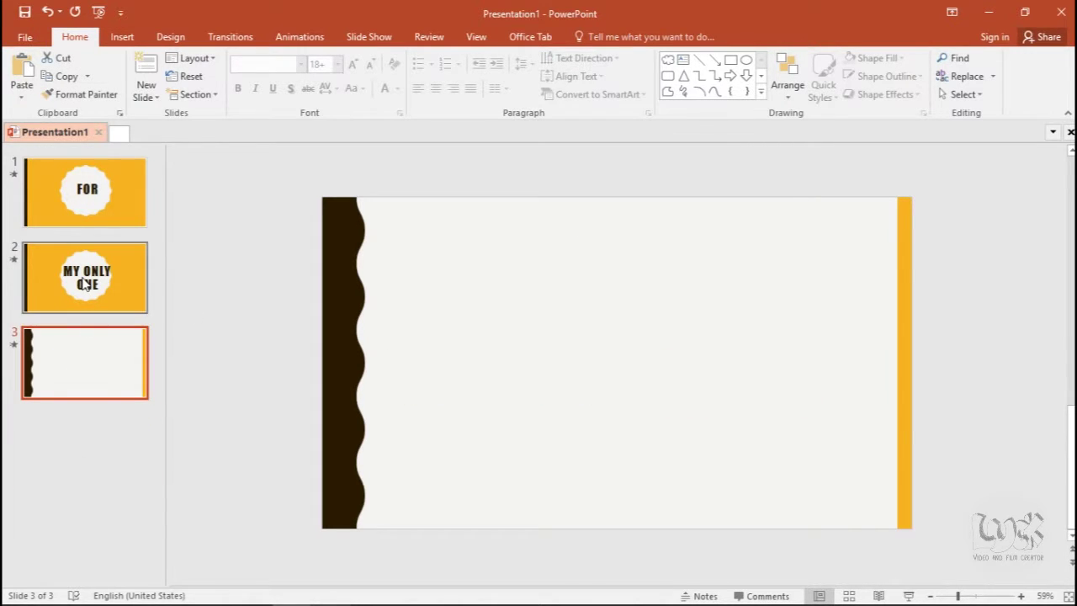
pyautogui.click(84, 283)
pyautogui.click(79, 356)
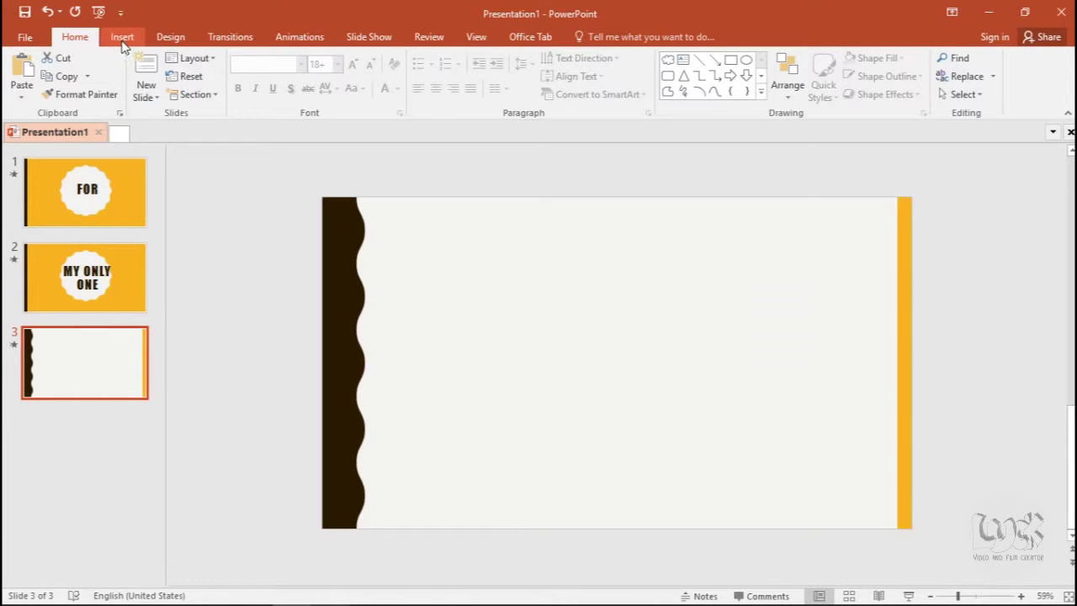
# Insert the beach photo from the Downloads folder onto slide 3
pyautogui.click(122, 37)
pyautogui.click(104, 78)
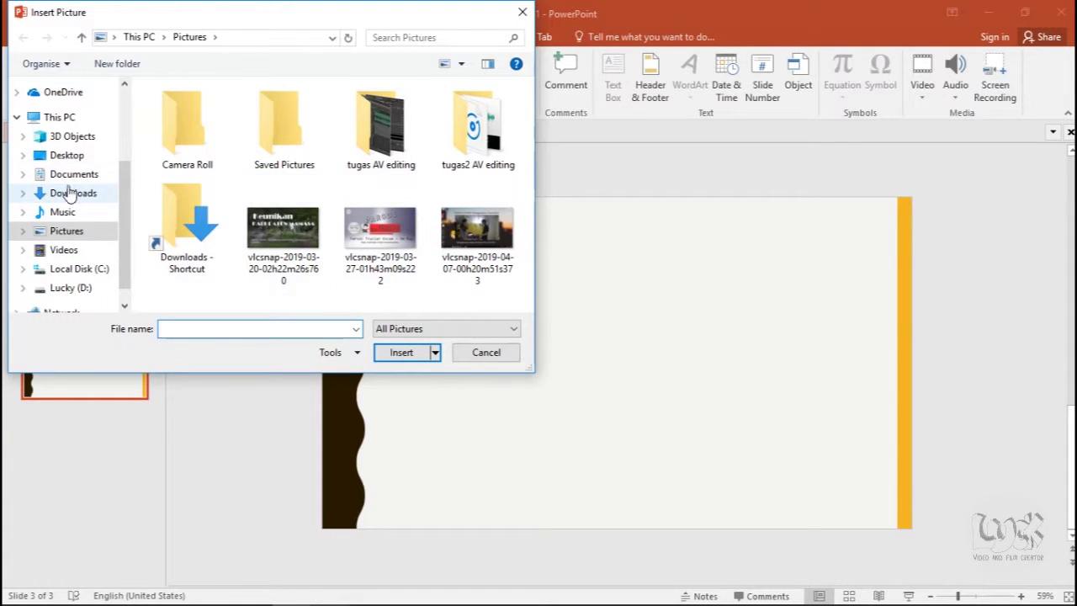
pyautogui.click(71, 192)
pyautogui.doubleClick(468, 225)
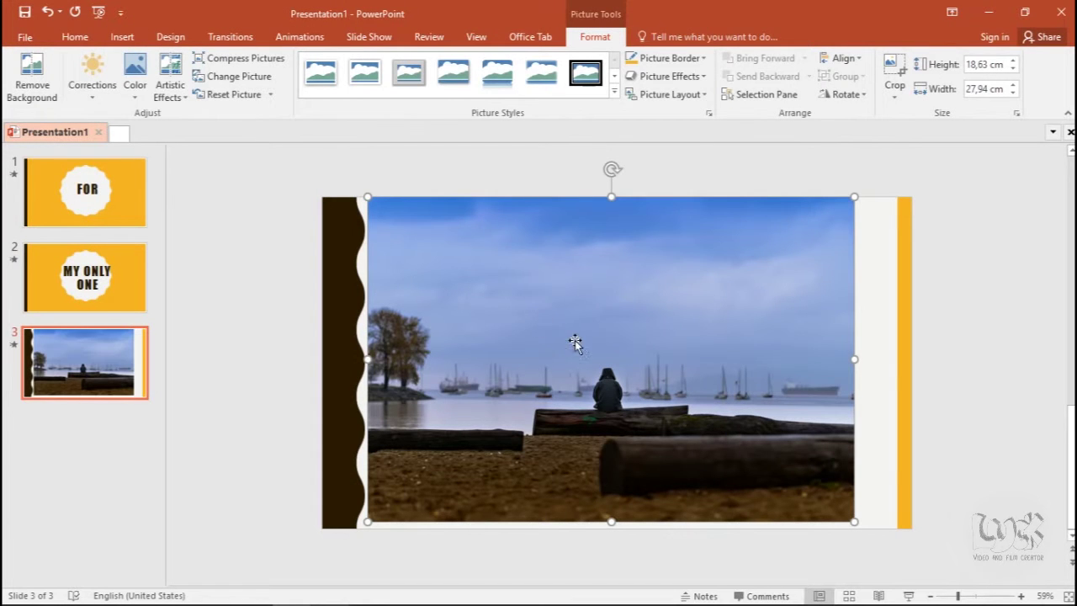
# Turn the photo into a Hexagon Cluster layout and start typing 'Ha' in the yellow hexagon
pyautogui.click(665, 94)
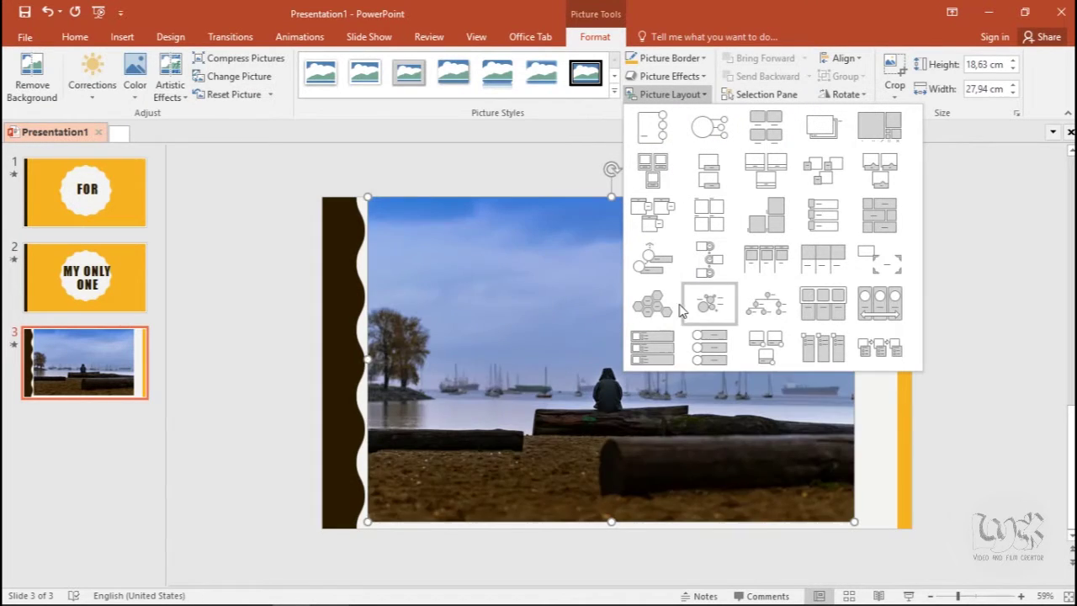
pyautogui.click(653, 307)
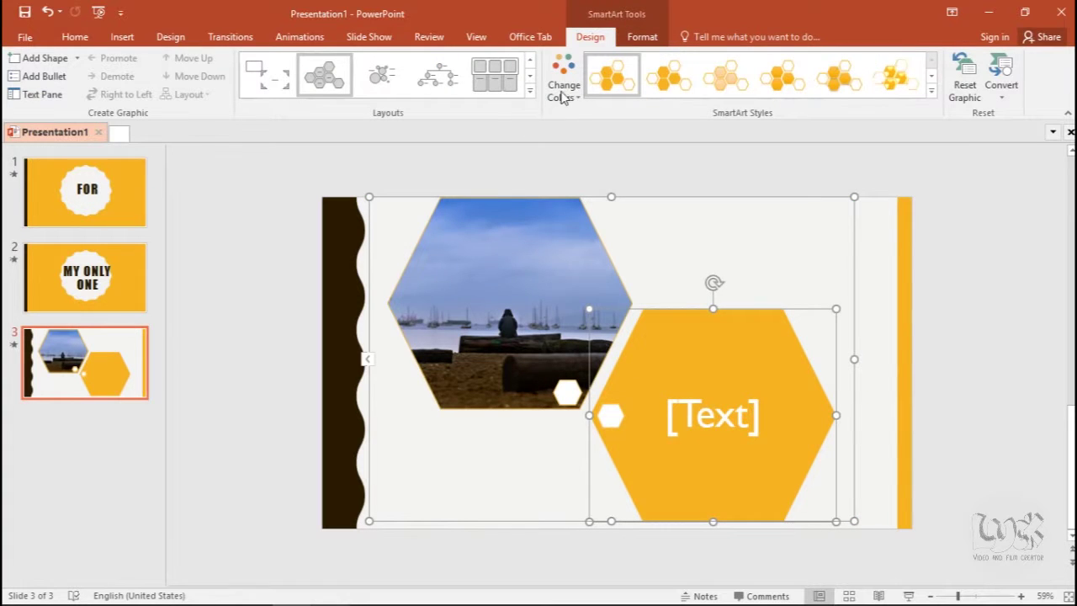
pyautogui.click(511, 271)
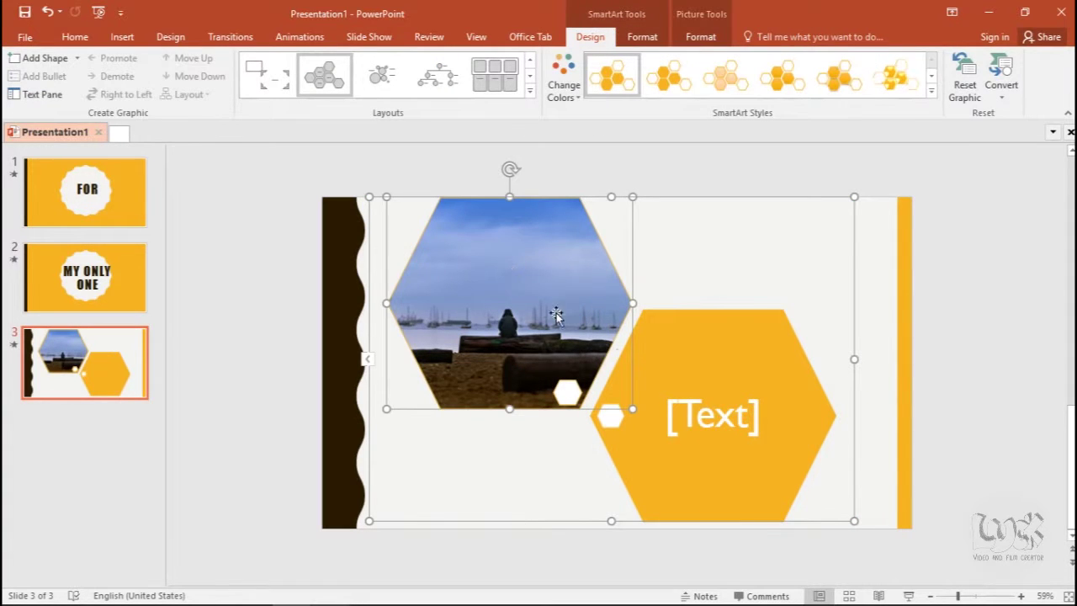
pyautogui.click(677, 402)
pyautogui.write('Happy Birthday')
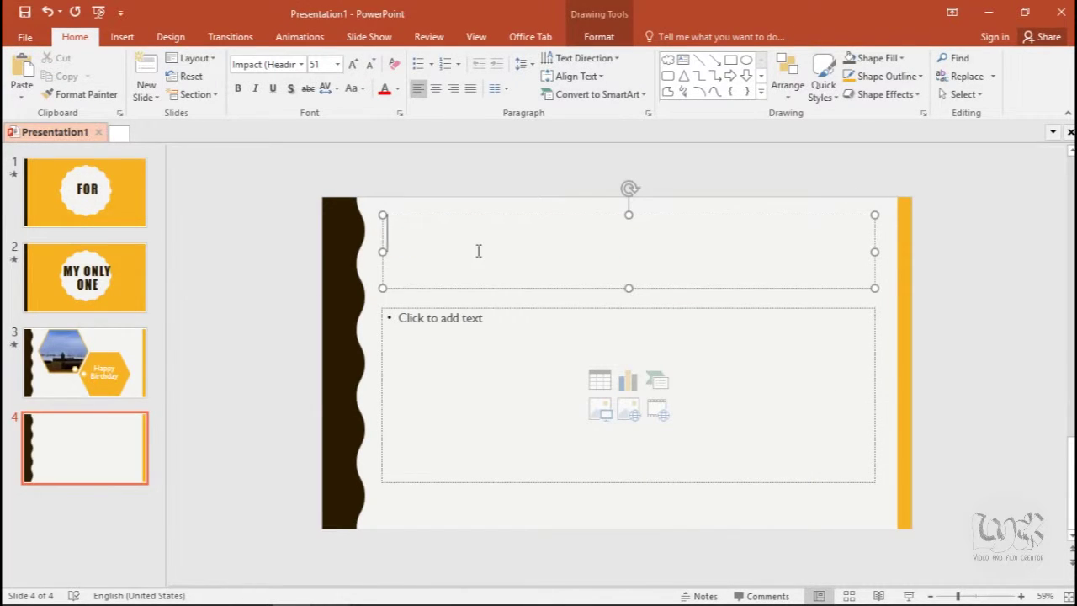
# Title slide 4 'SEMOGA YANG DISEMOGAKAN TERSEMOGAKAN' and delete its empty content placeholder
pyautogui.write('SEMOGA YANG DISEMOG')
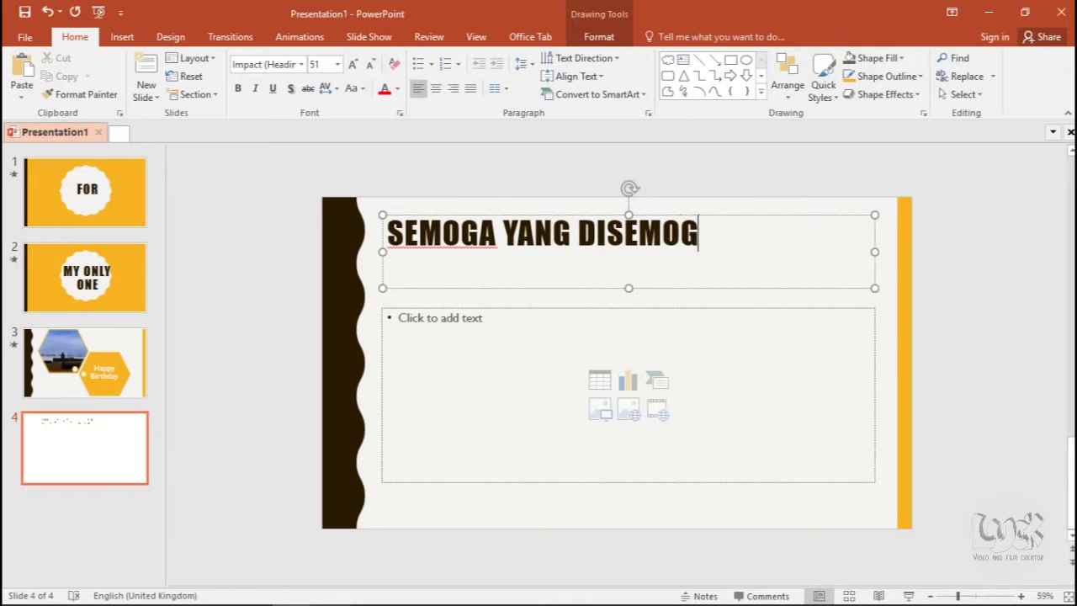
pyautogui.write('AKAN TERSEMOGAKAN')
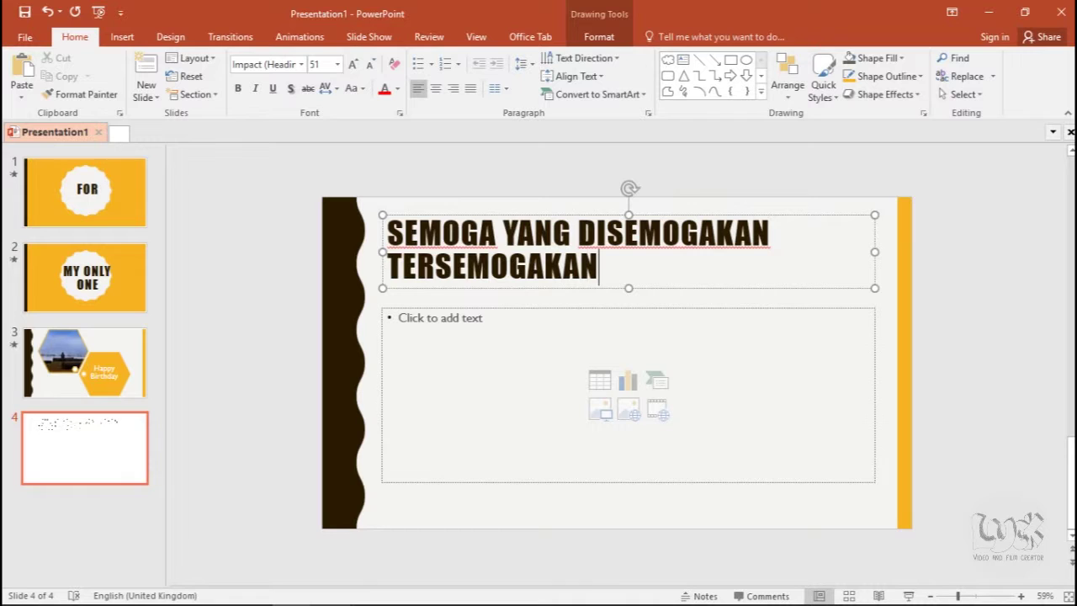
pyautogui.click(376, 301)
pyautogui.click(379, 308)
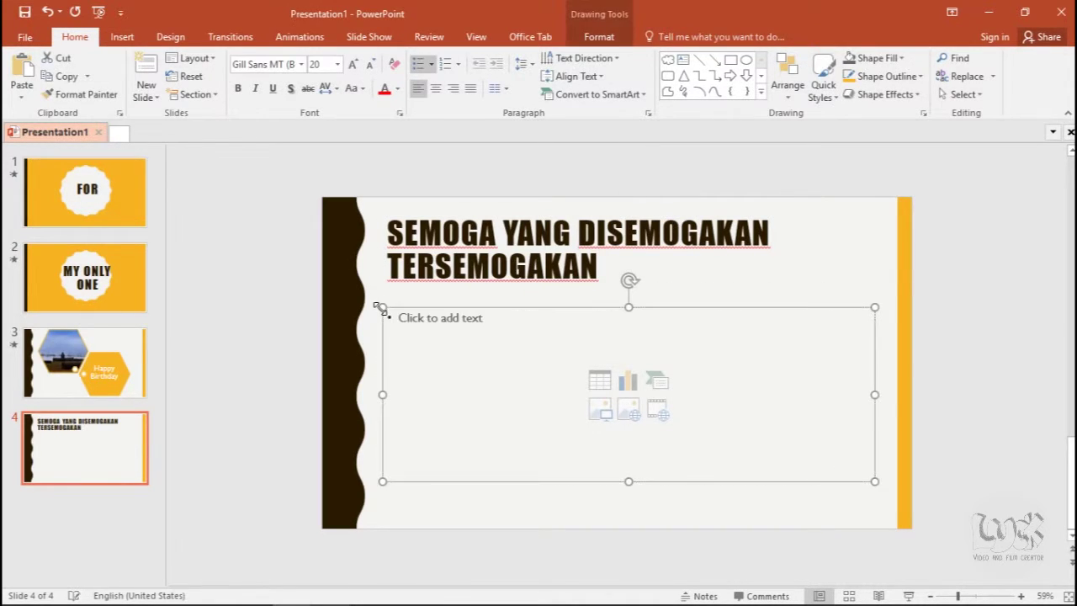
pyautogui.press('Delete')
pyautogui.click(433, 278)
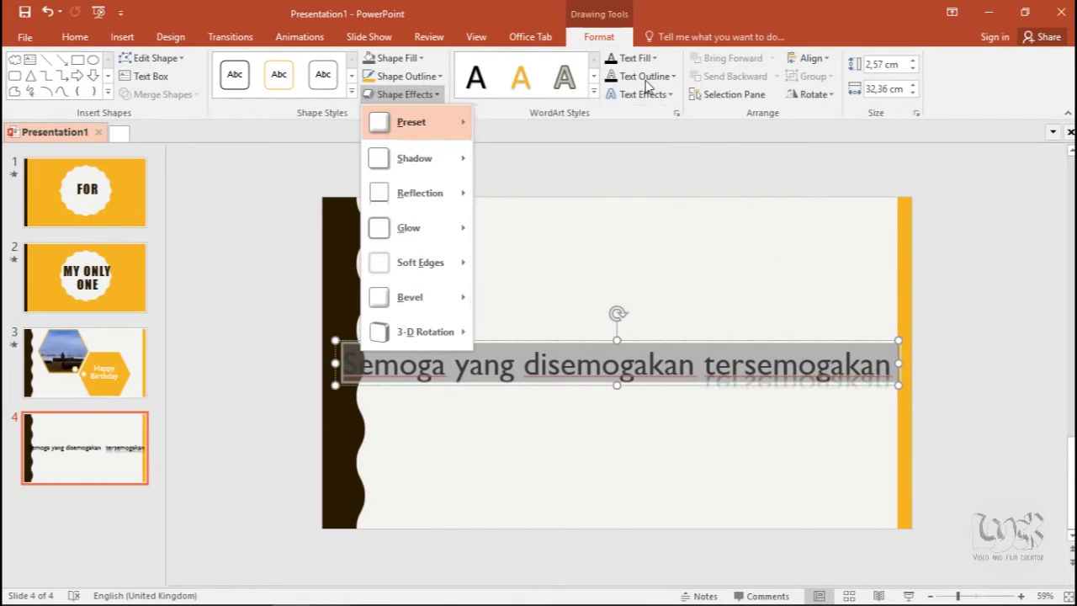
# Apply a curved Transform warp text effect to slide 4's wish text
pyautogui.click(644, 77)
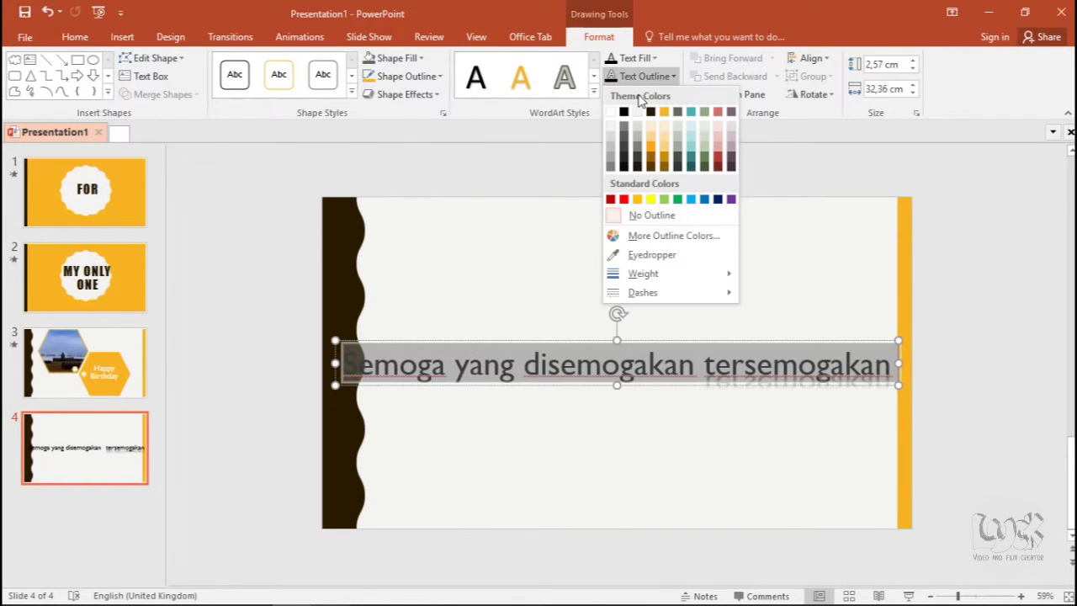
pyautogui.click(610, 94)
pyautogui.click(642, 94)
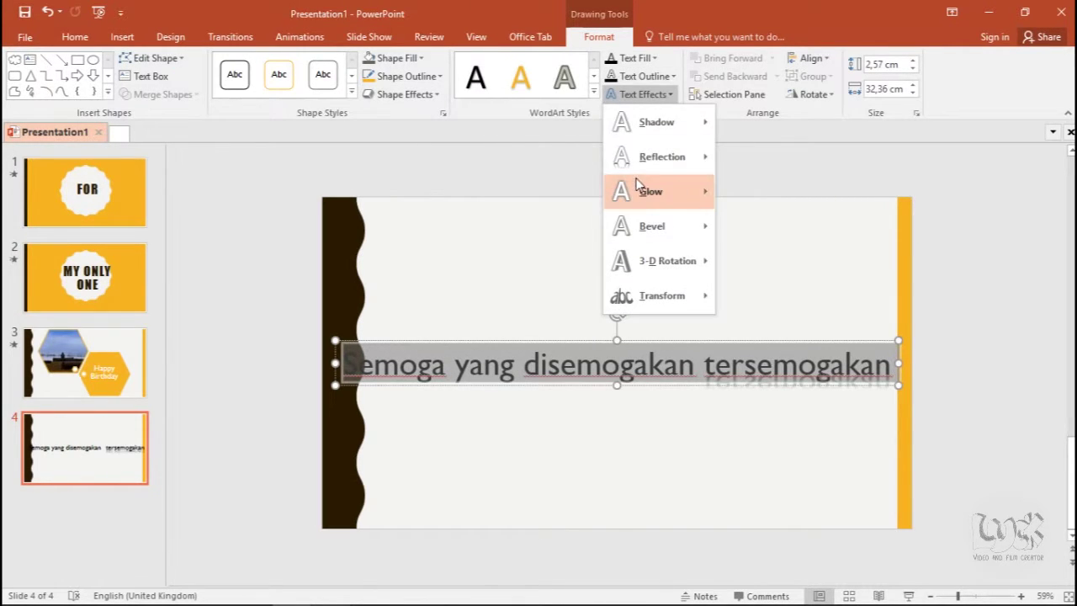
pyautogui.moveTo(637, 187)
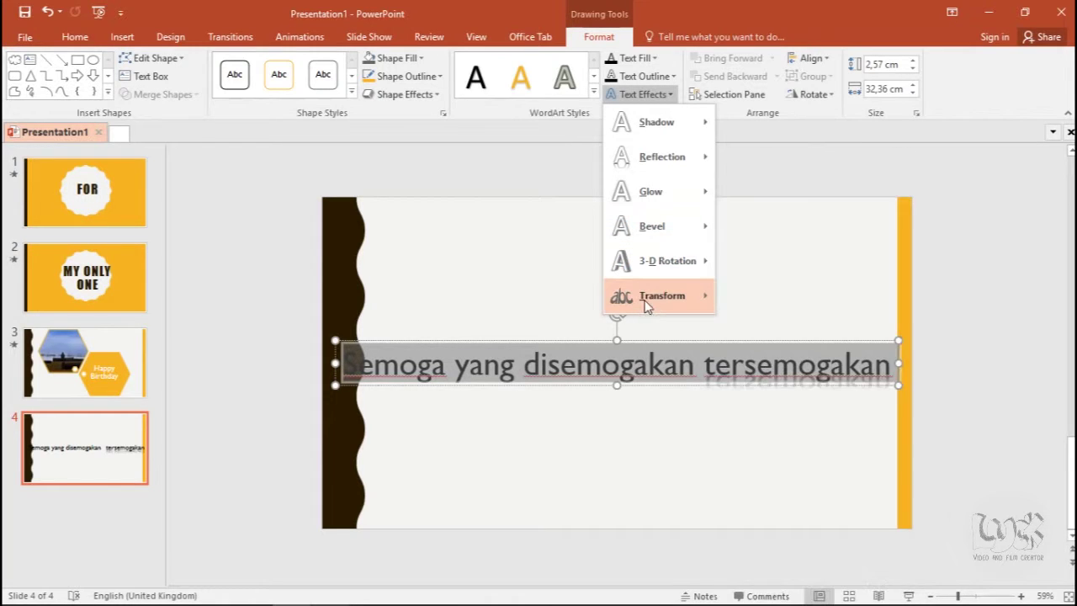
pyautogui.moveTo(637, 305)
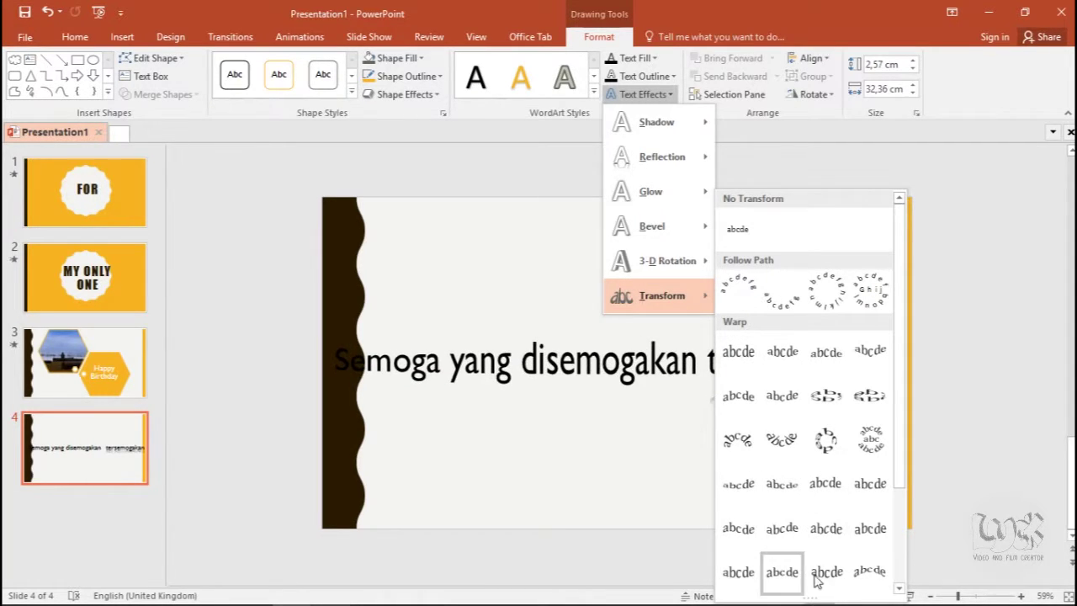
pyautogui.click(865, 574)
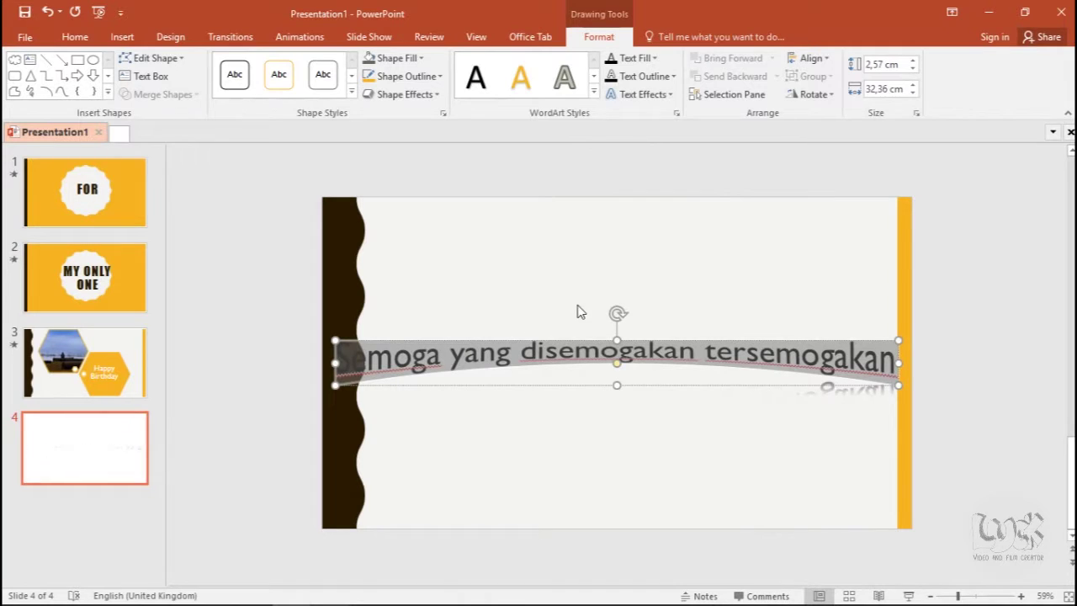
# Narrow the warped text box and shift it left to fit the slide
pyautogui.click(530, 349)
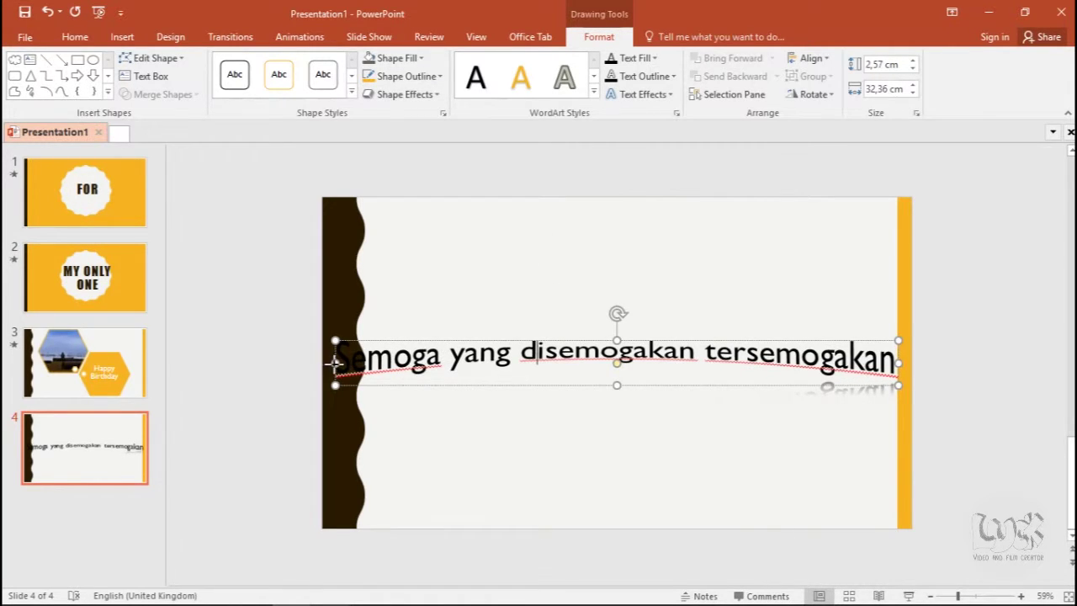
pyautogui.moveTo(335, 361); pyautogui.dragTo(474, 362)
pyautogui.moveTo(637, 346); pyautogui.dragTo(579, 351)
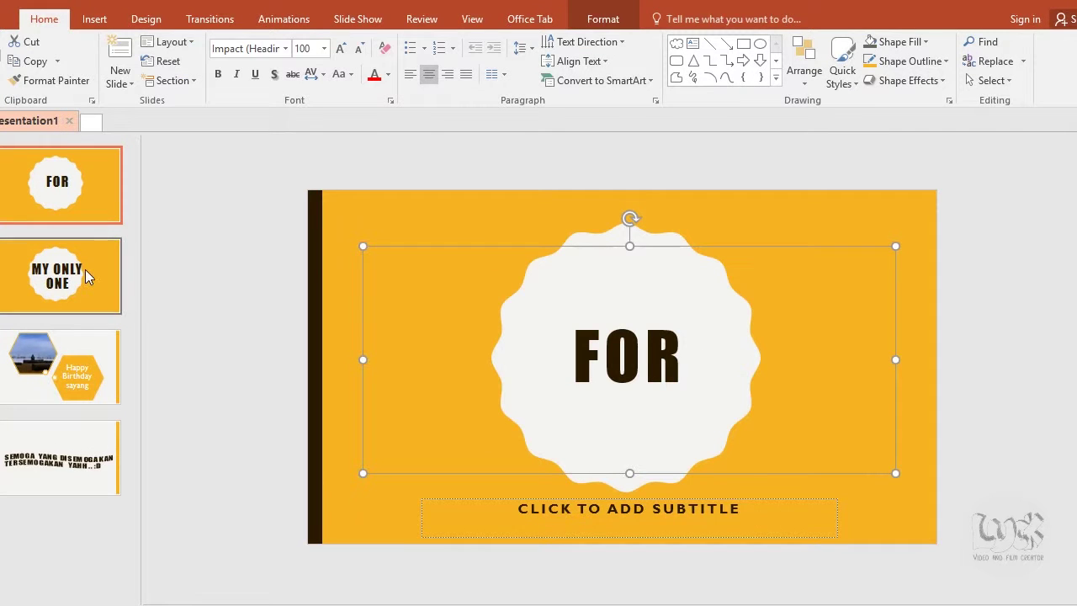
# Select slide 1's FOR title and preview its Fade transition
pyautogui.click(70, 253)
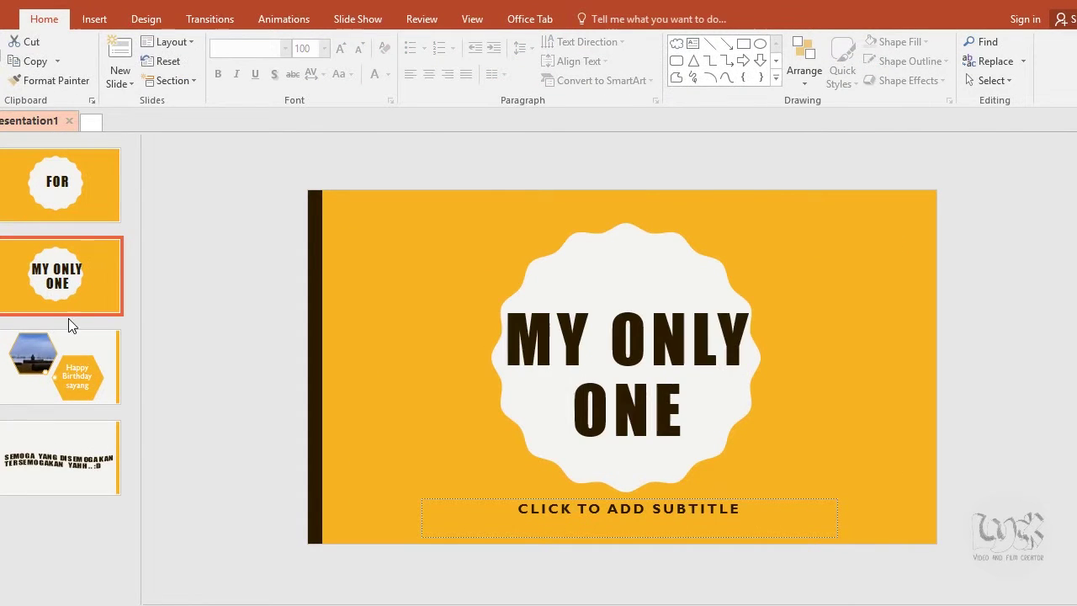
pyautogui.click(67, 196)
pyautogui.click(587, 311)
pyautogui.click(603, 360)
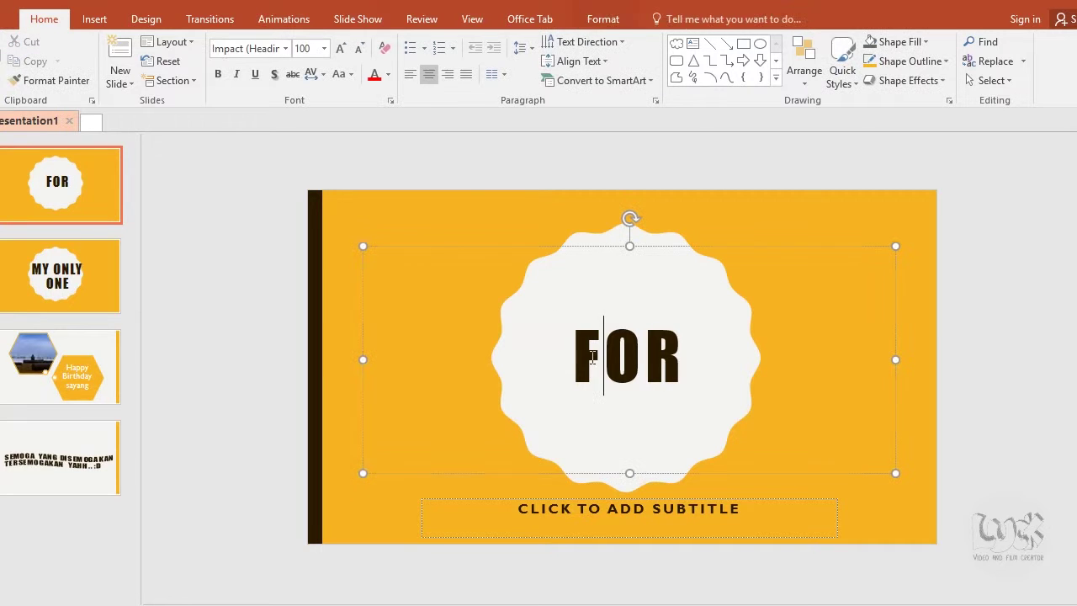
pyautogui.click(449, 246)
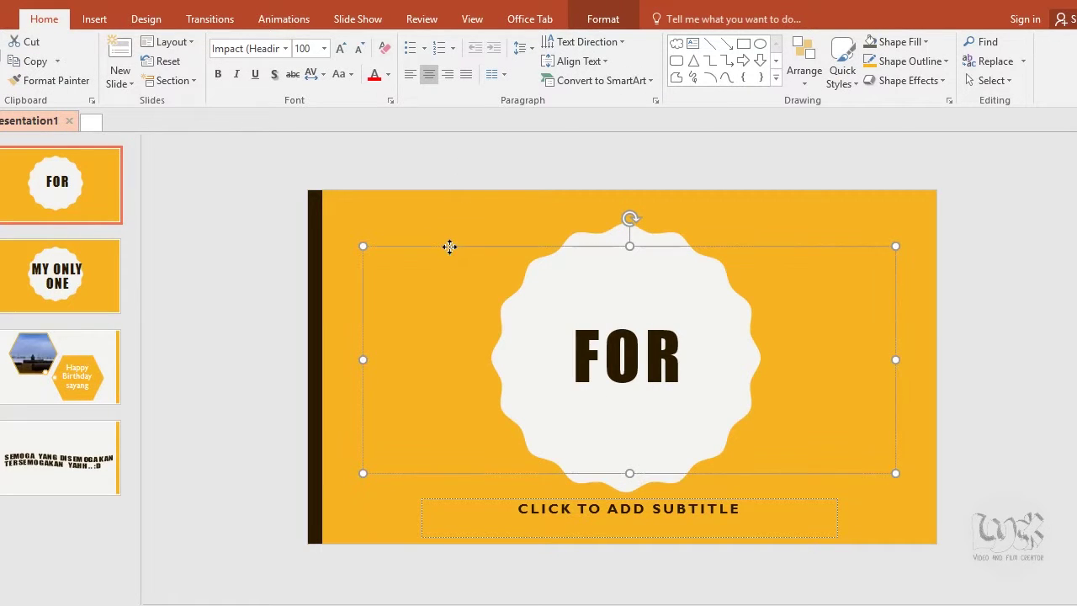
pyautogui.click(210, 19)
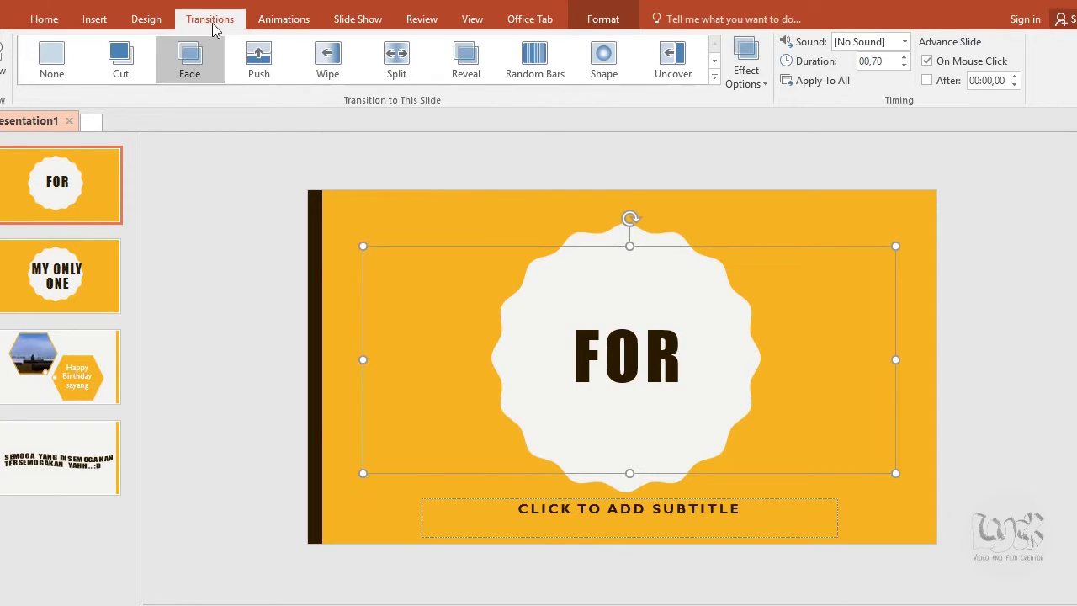
pyautogui.click(191, 73)
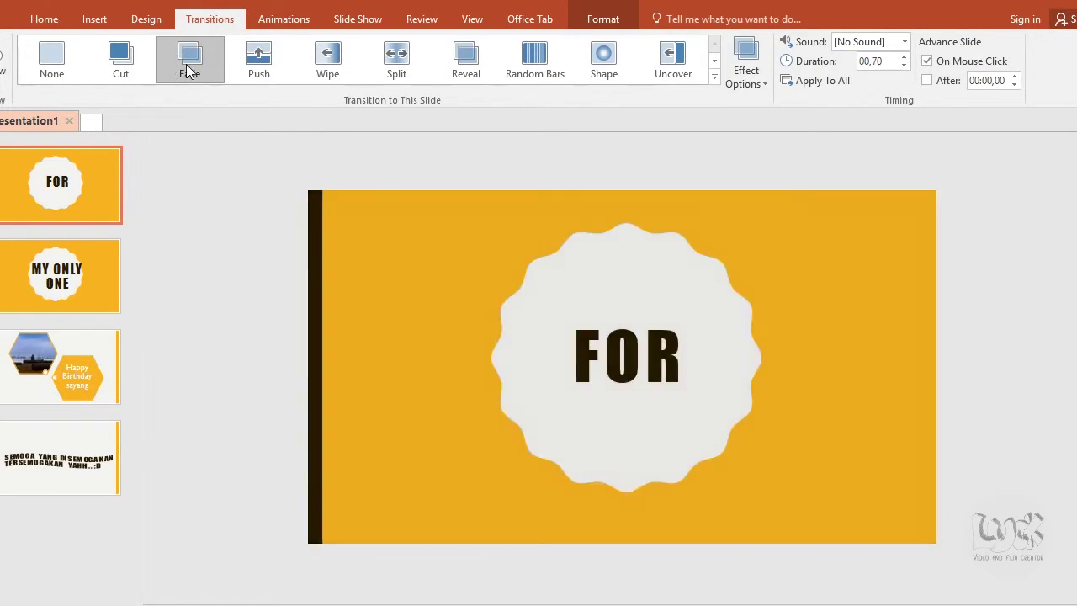
pyautogui.click(188, 72)
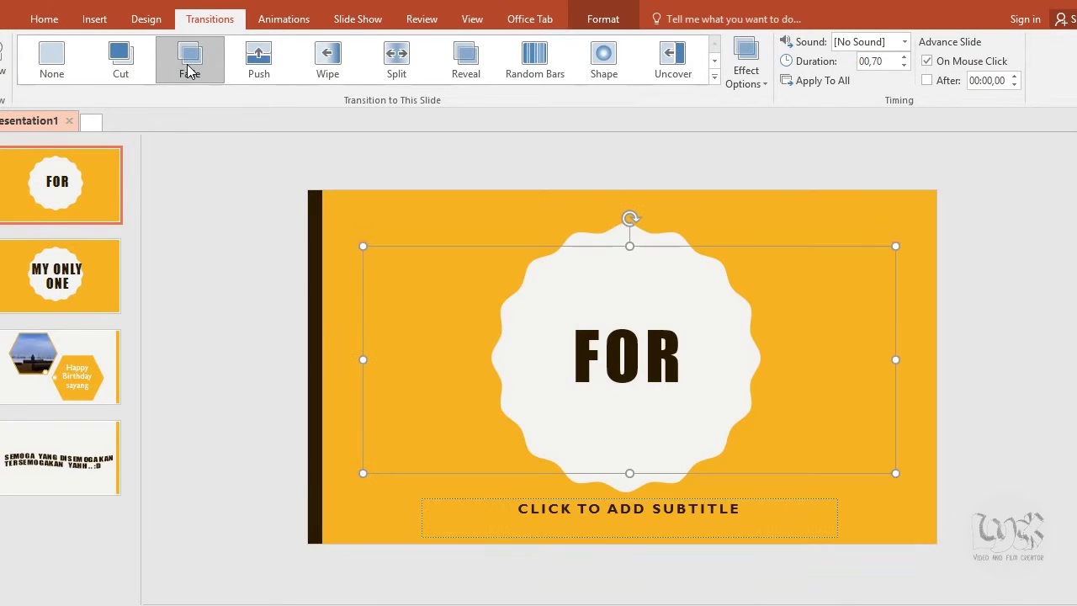
pyautogui.click(272, 26)
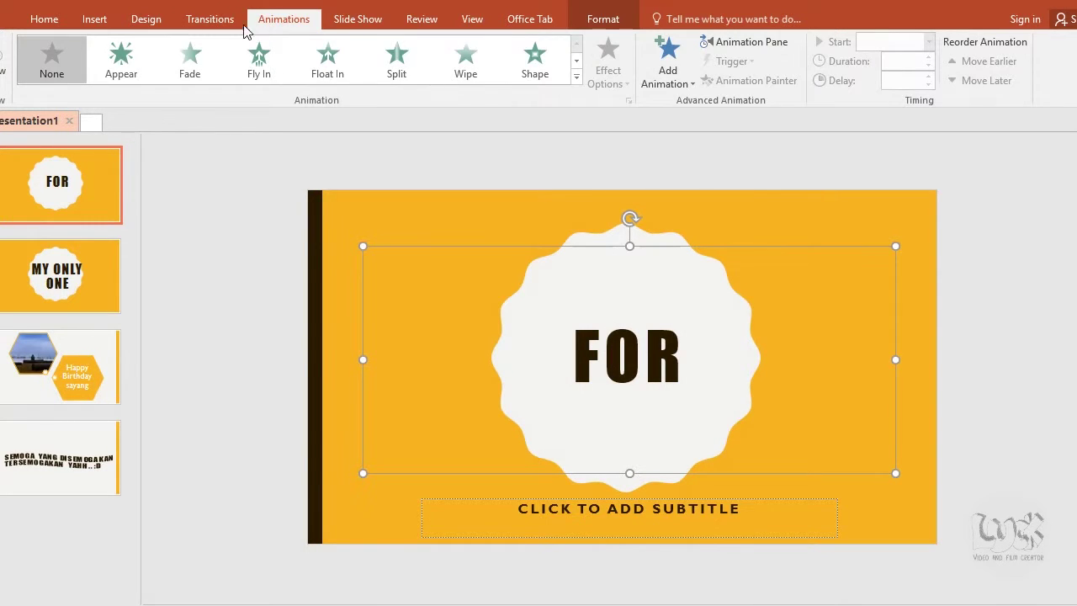
pyautogui.click(202, 20)
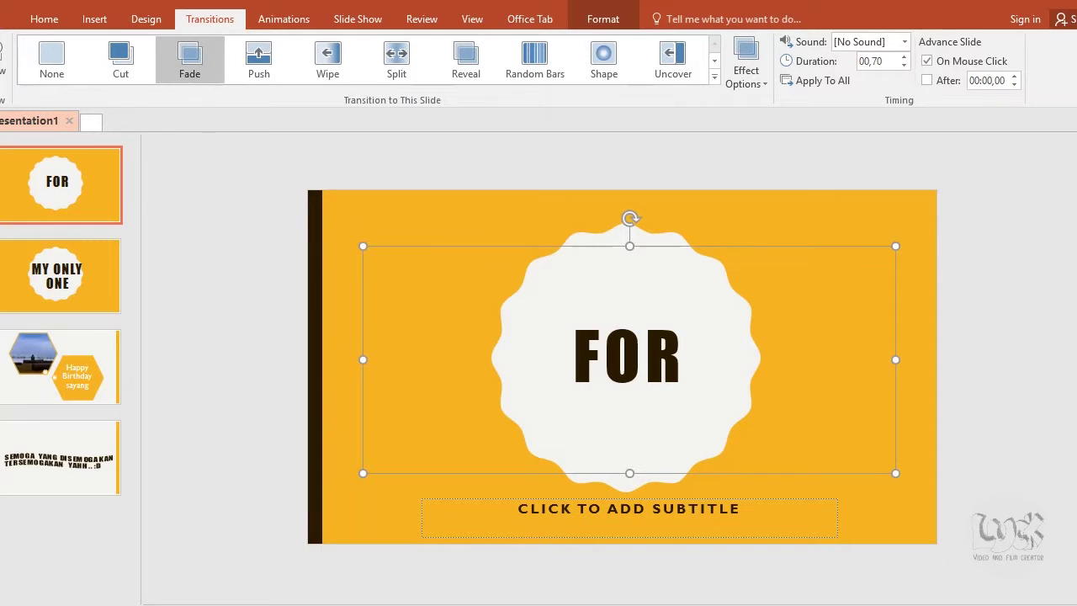
pyautogui.click(24, 177)
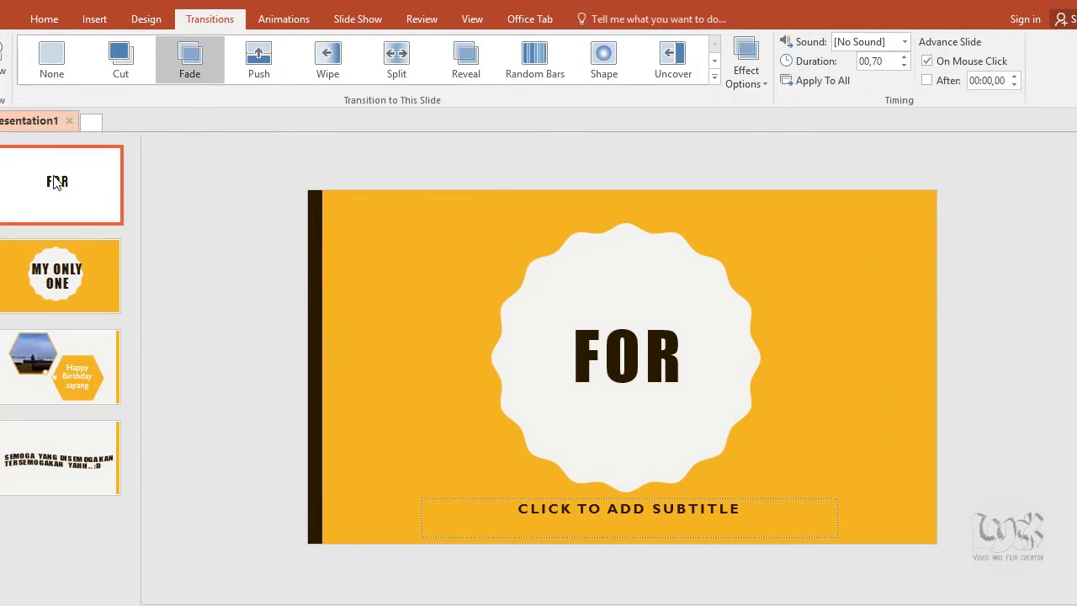
pyautogui.click(187, 69)
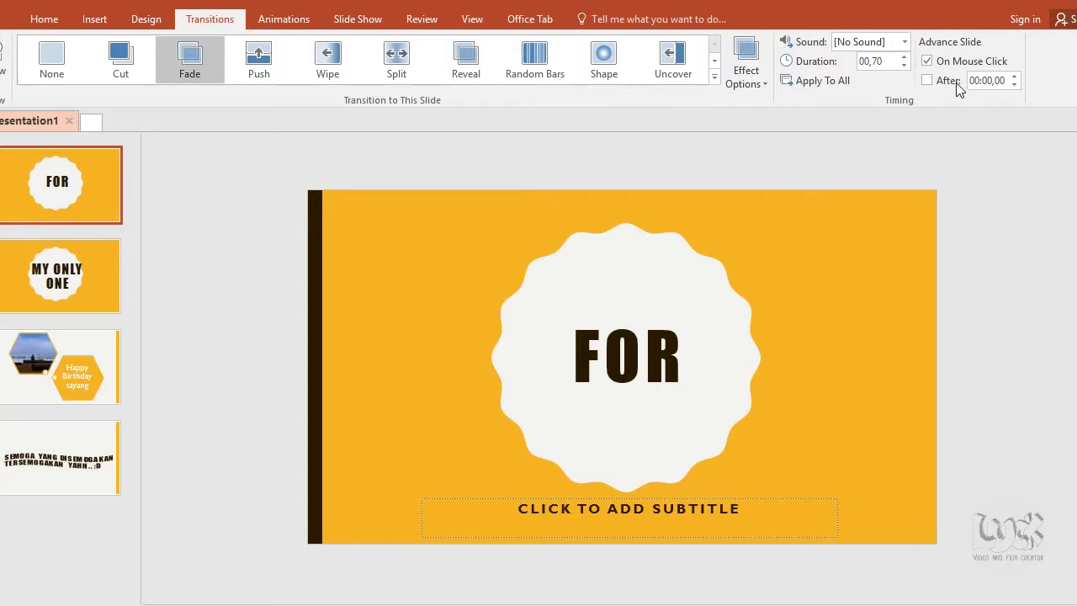
# Make slide 1 advance automatically after 00:05,00 instead of on mouse click
pyautogui.click(928, 61)
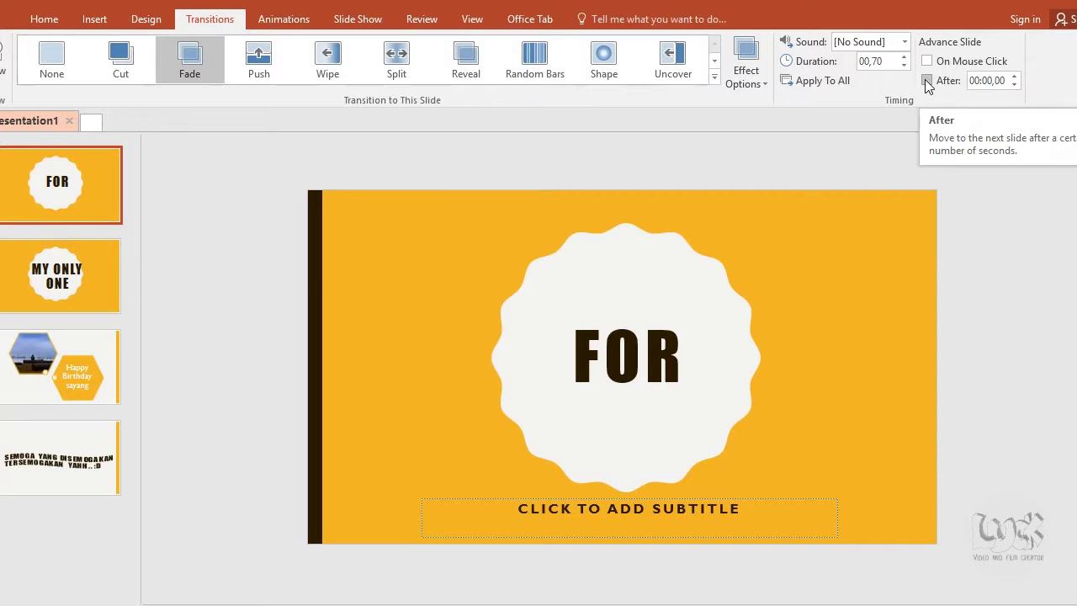
pyautogui.click(929, 82)
pyautogui.click(978, 80)
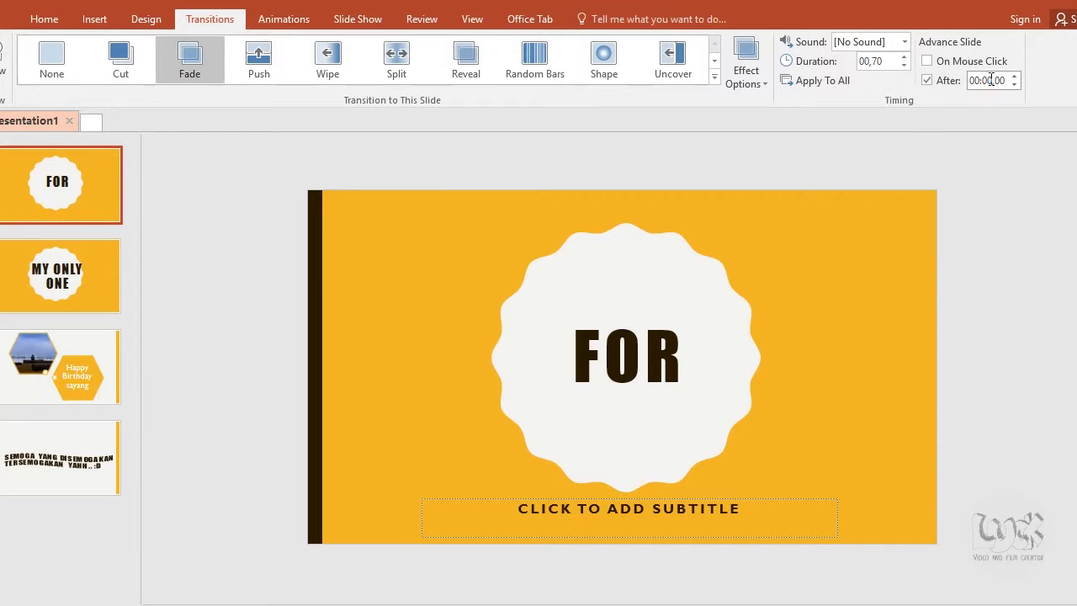
pyautogui.press('BackSpace')
pyautogui.write('5')
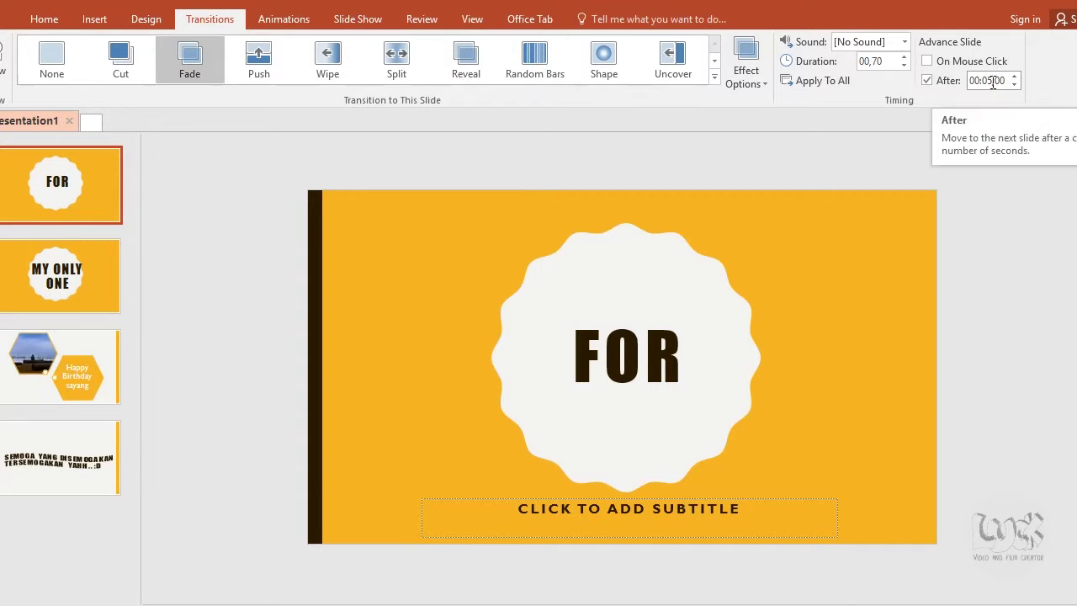
pyautogui.click(919, 134)
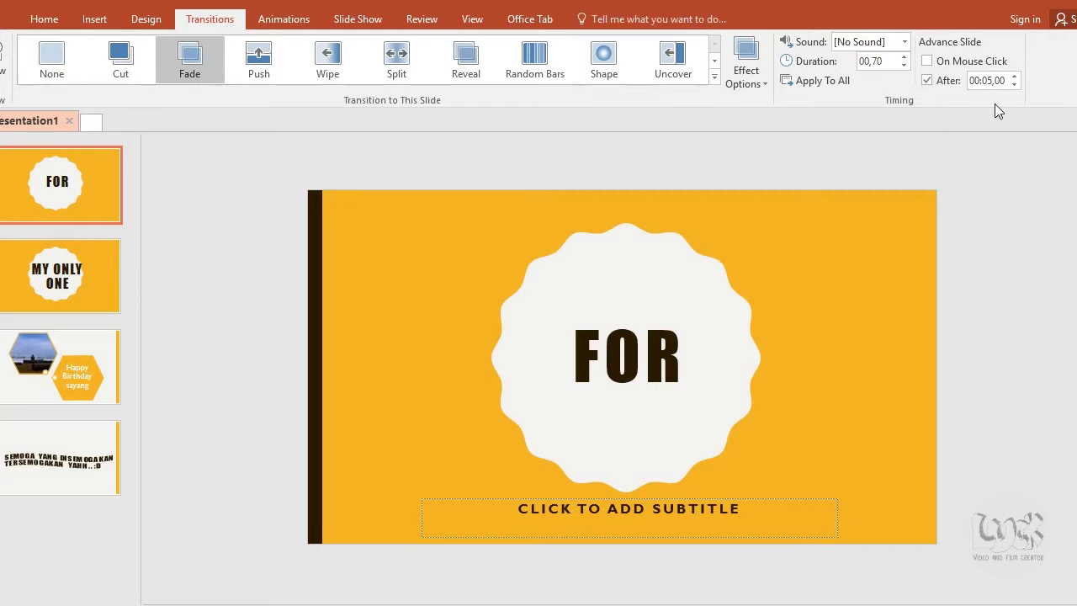
pyautogui.click(117, 282)
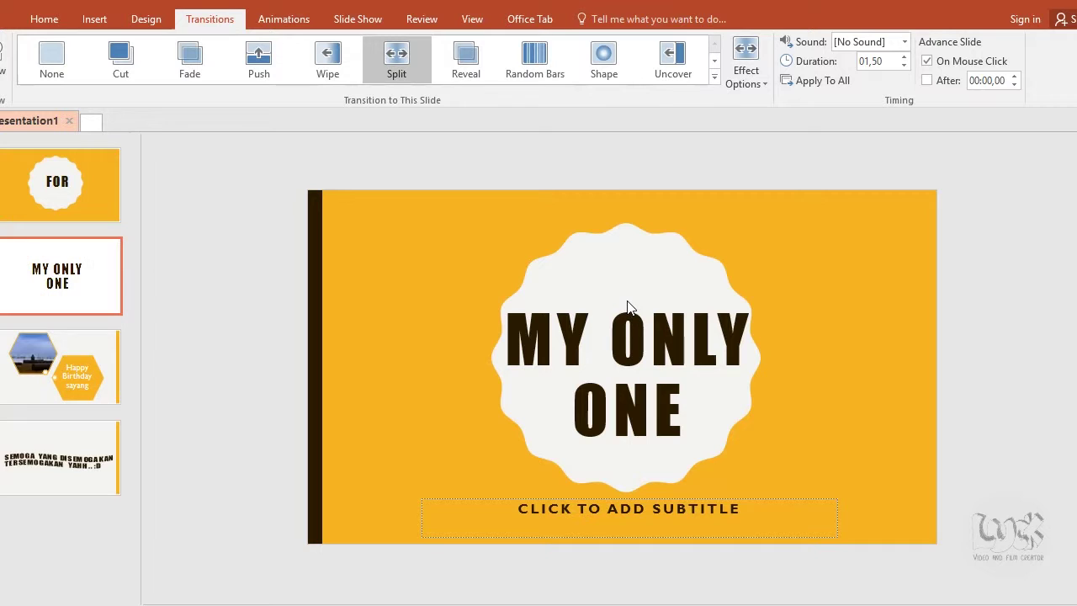
# Give slide 2's MY ONLY ONE title a Zoom entrance animation
pyautogui.click(564, 270)
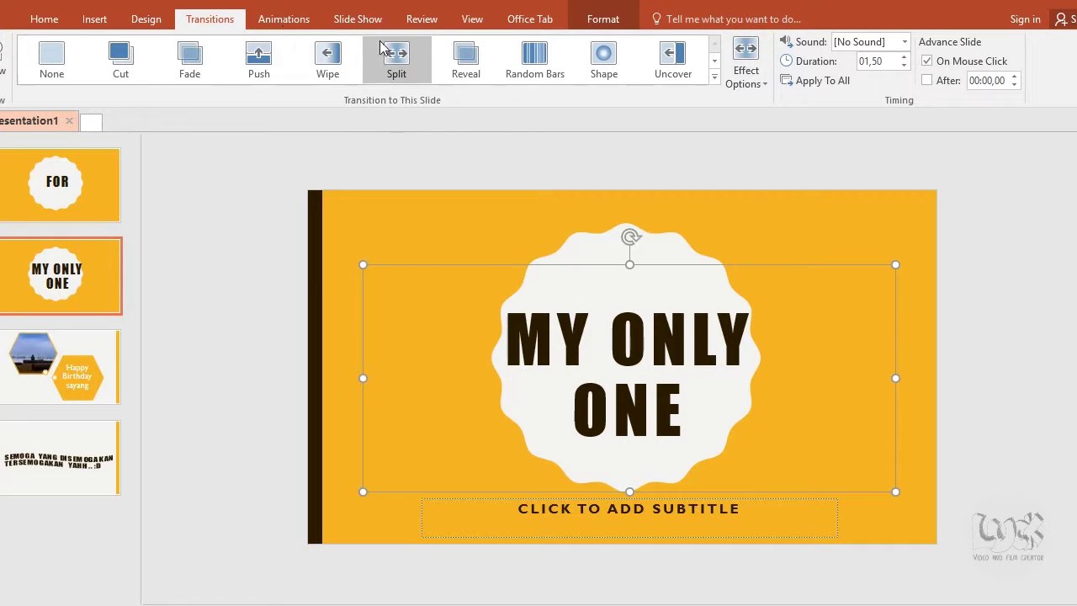
pyautogui.click(405, 67)
pyautogui.click(274, 15)
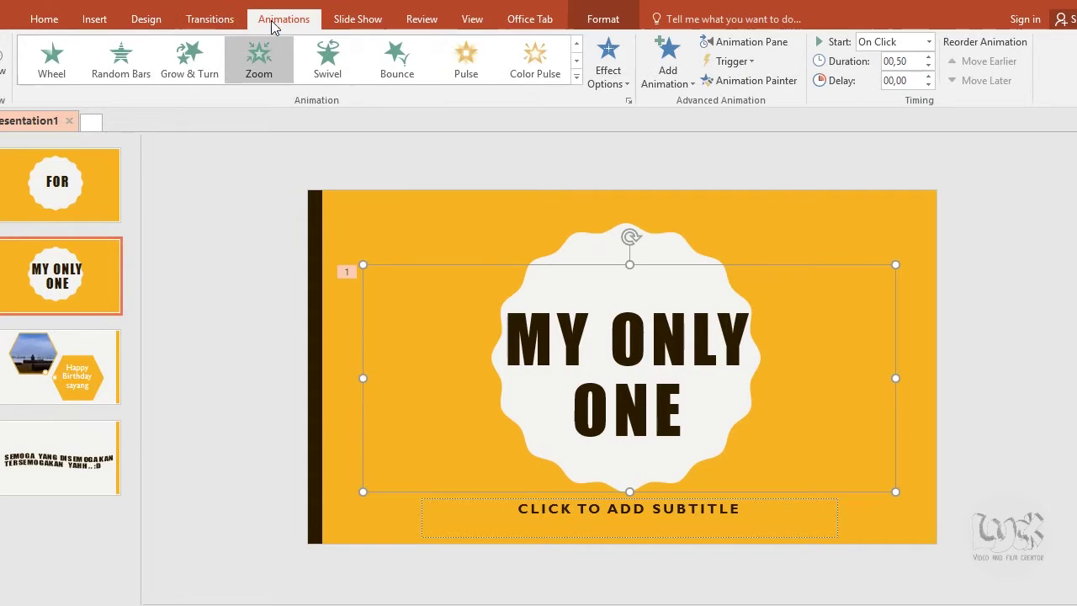
pyautogui.click(271, 65)
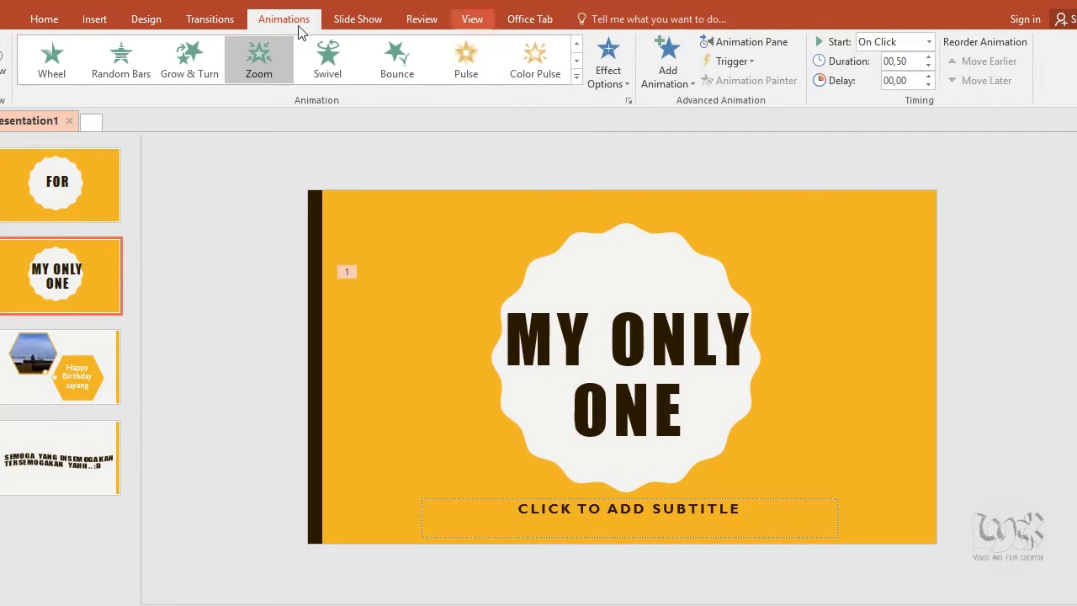
# Make slide 2 advance automatically after 00:05,00 rather than on mouse click
pyautogui.click(217, 21)
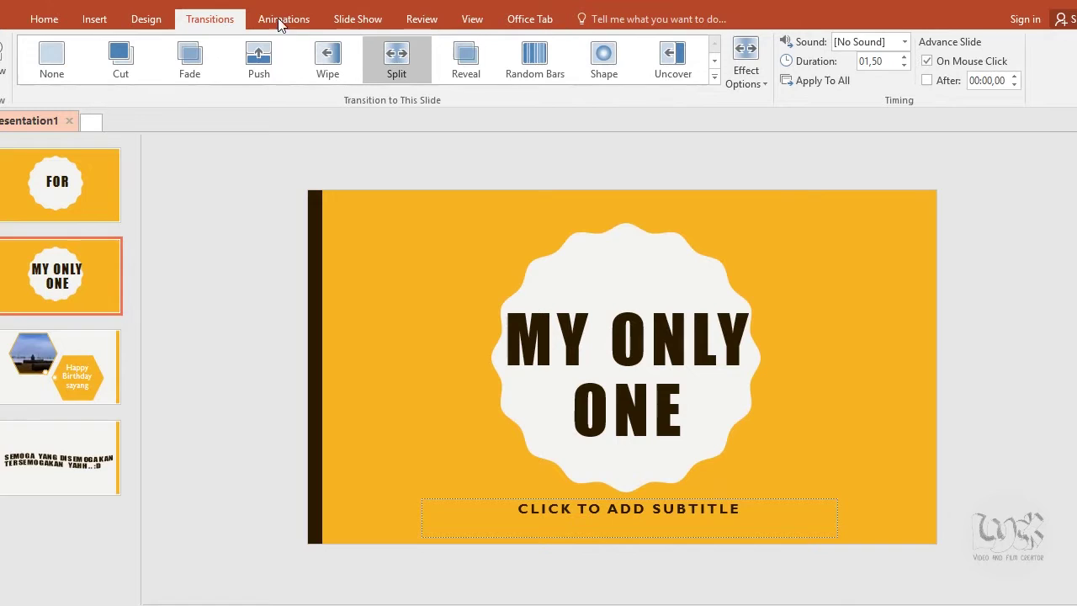
pyautogui.click(926, 62)
pyautogui.click(931, 80)
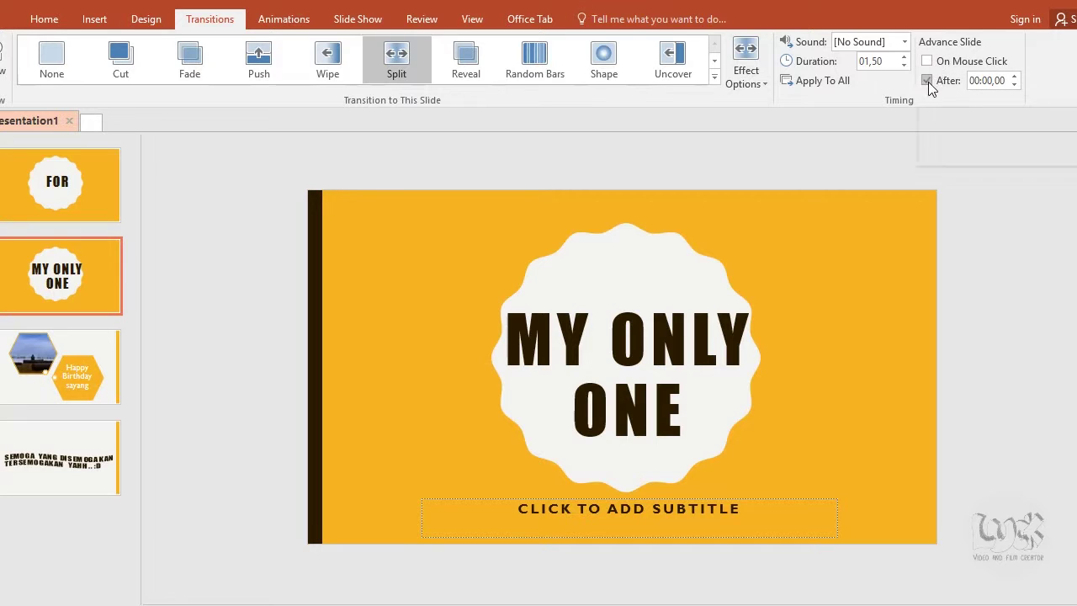
pyautogui.doubleClick(992, 80)
pyautogui.write('05')
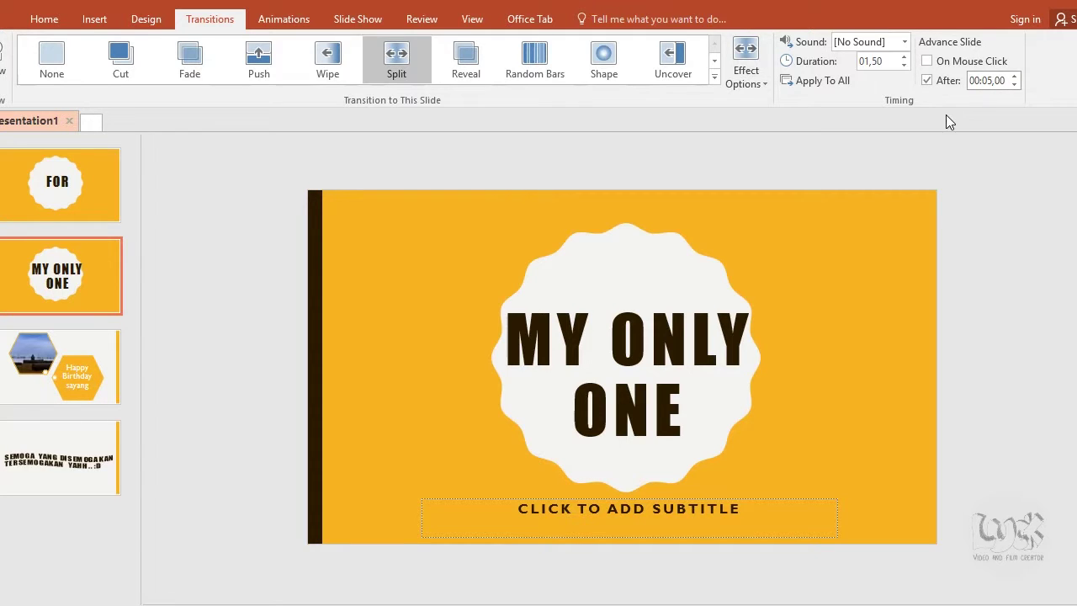
pyautogui.click(49, 354)
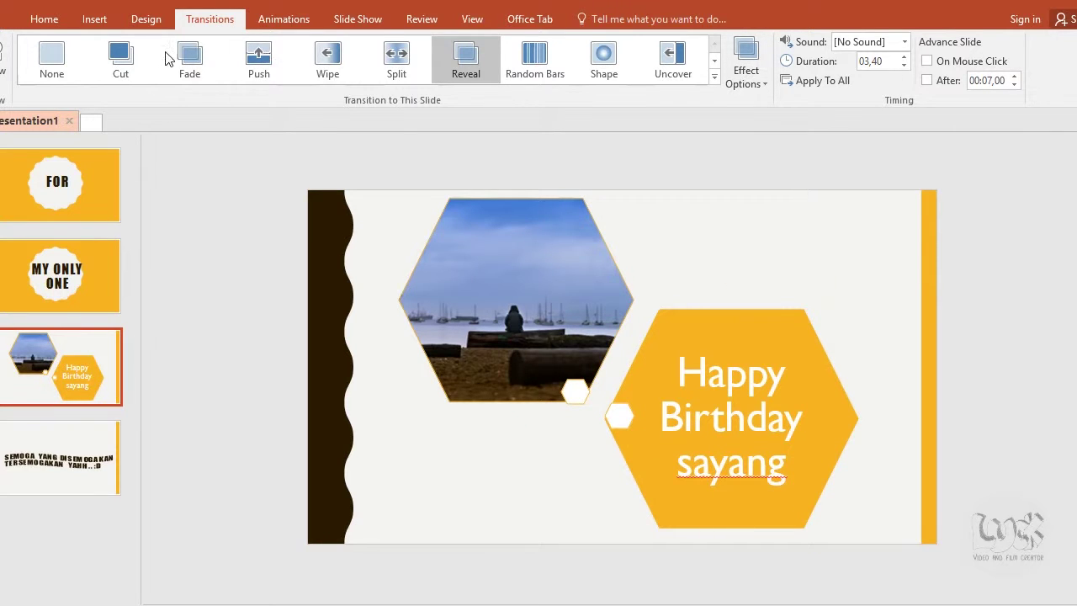
# Try Wipe, Split, Reveal and Shape, then settle on Random Bars for slide 3
pyautogui.click(340, 68)
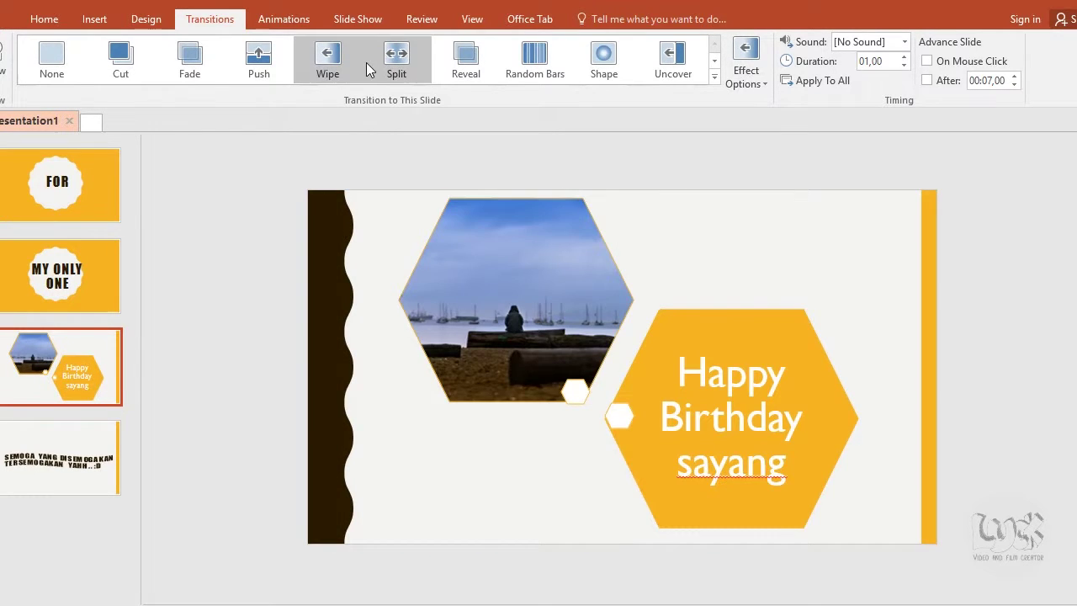
pyautogui.click(392, 65)
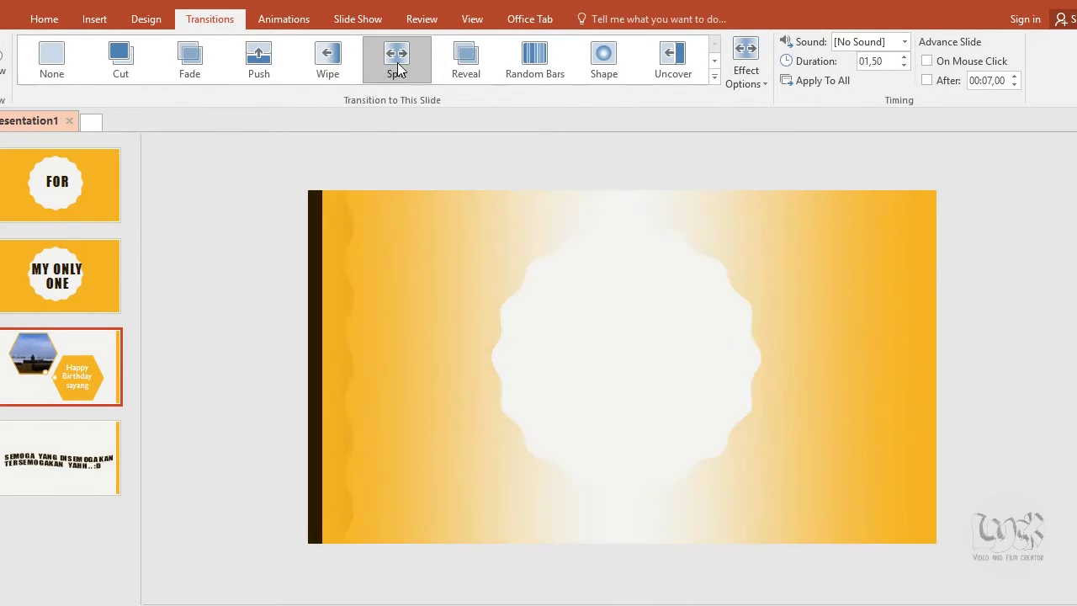
pyautogui.click(467, 65)
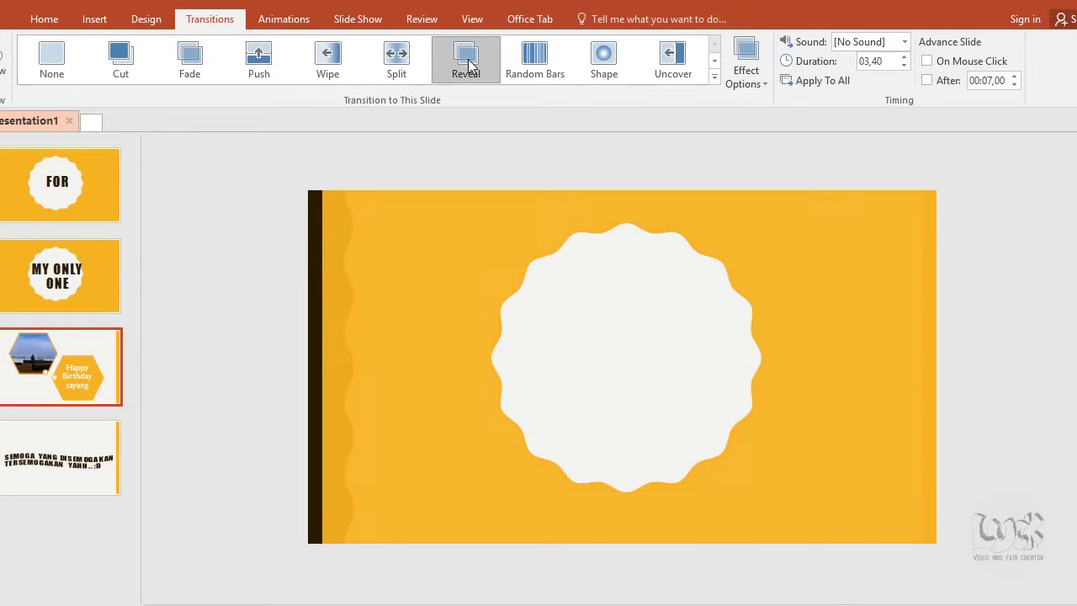
pyautogui.click(583, 57)
pyautogui.click(548, 64)
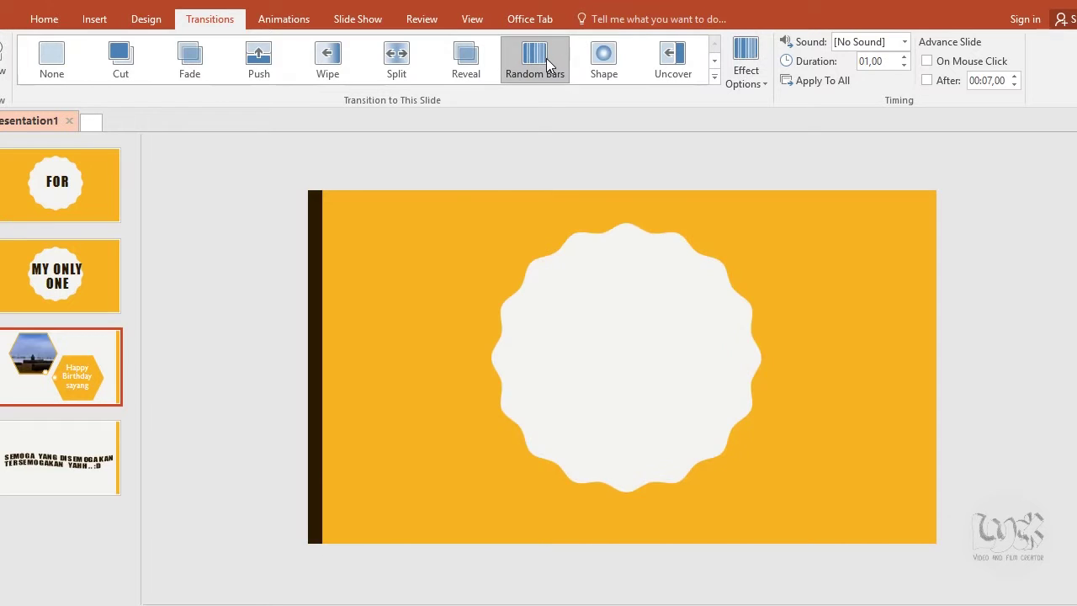
pyautogui.click(548, 64)
# Have slide 3 advance automatically after 00:05,00
pyautogui.click(929, 81)
pyautogui.doubleClick(989, 82)
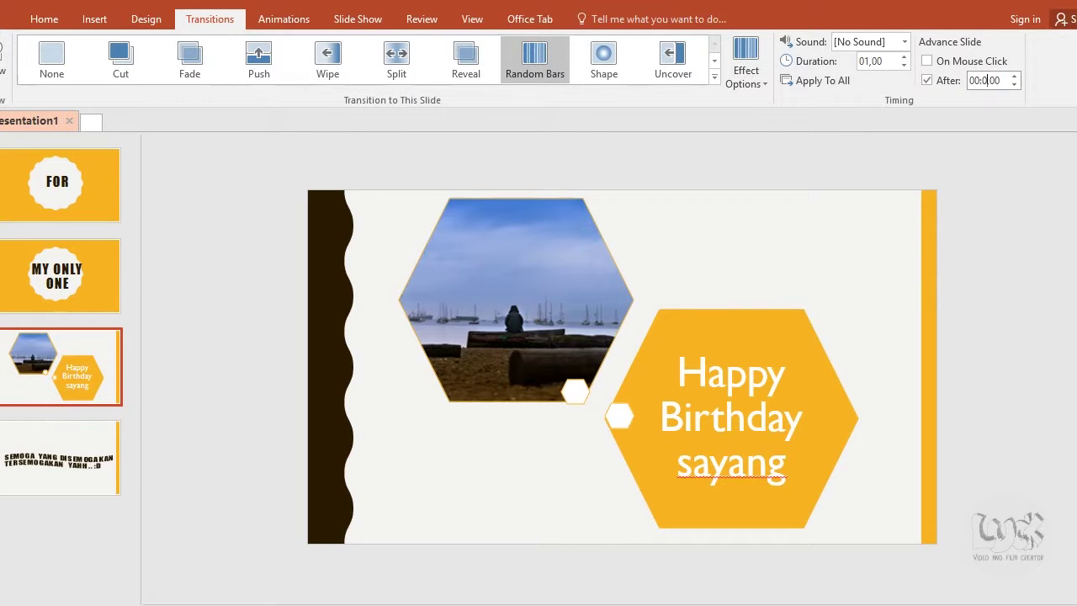
pyautogui.write('5')
pyautogui.click(604, 361)
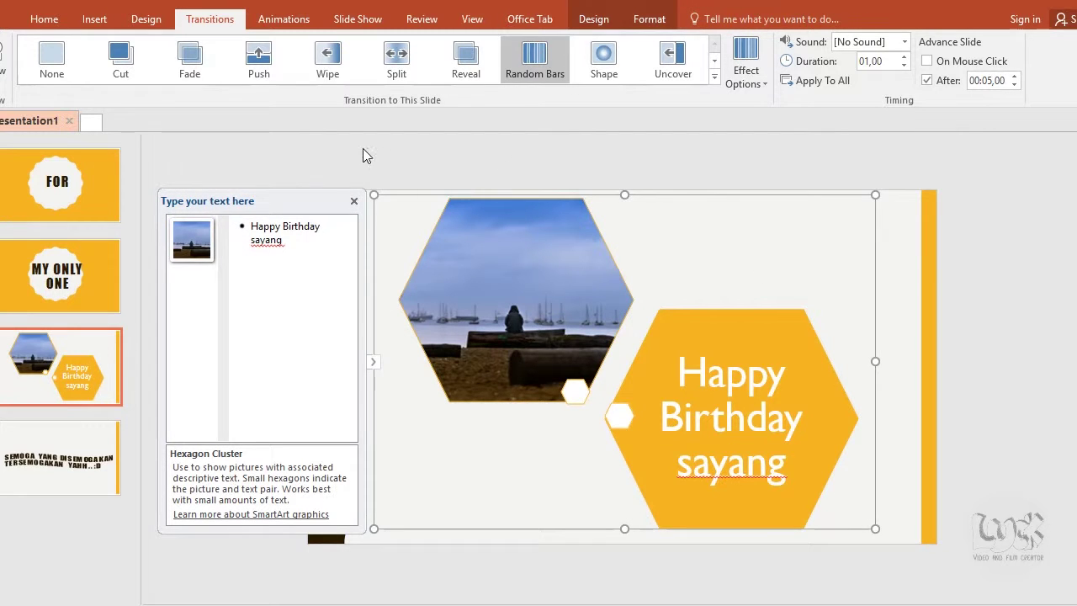
pyautogui.click(334, 159)
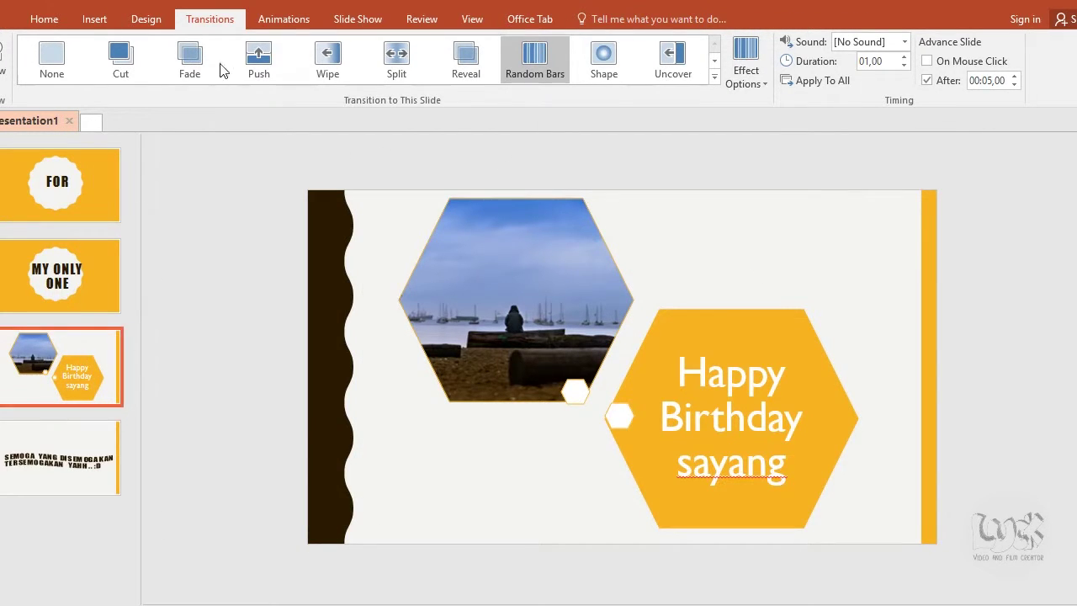
# Select slide 4 and give it a Fade transition
pyautogui.press('Down')
pyautogui.click(261, 67)
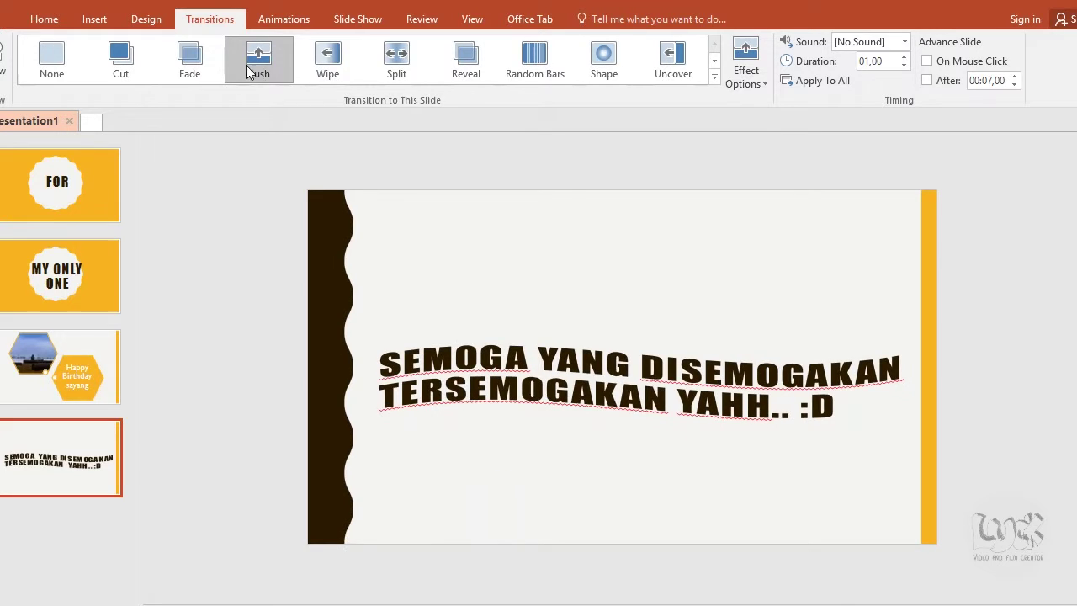
pyautogui.click(218, 67)
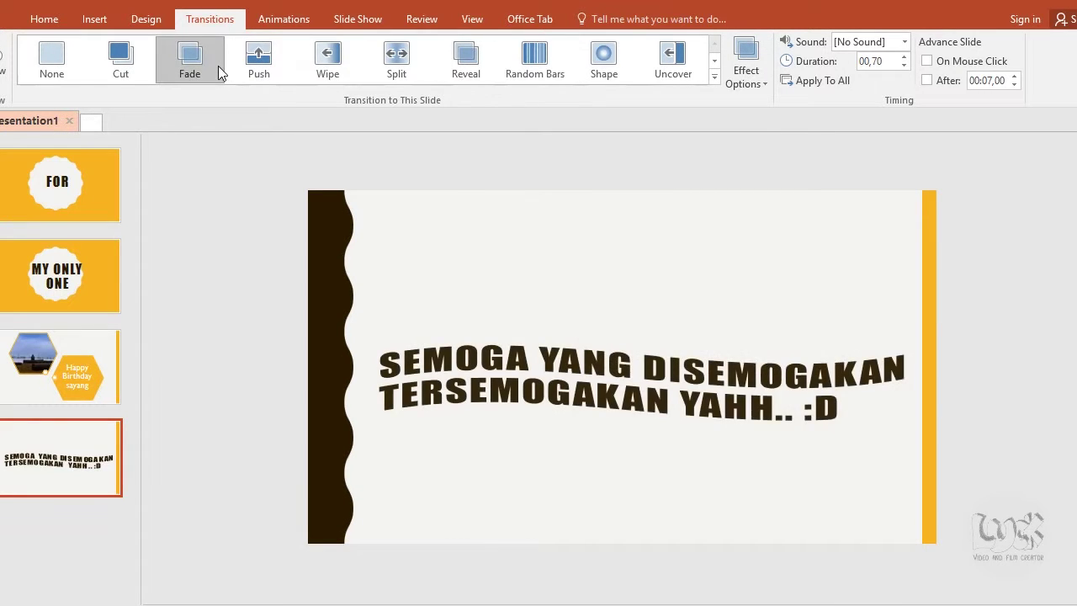
# Try the Fracture, Crush and Prestige transitions on slide 4
pyautogui.click(717, 61)
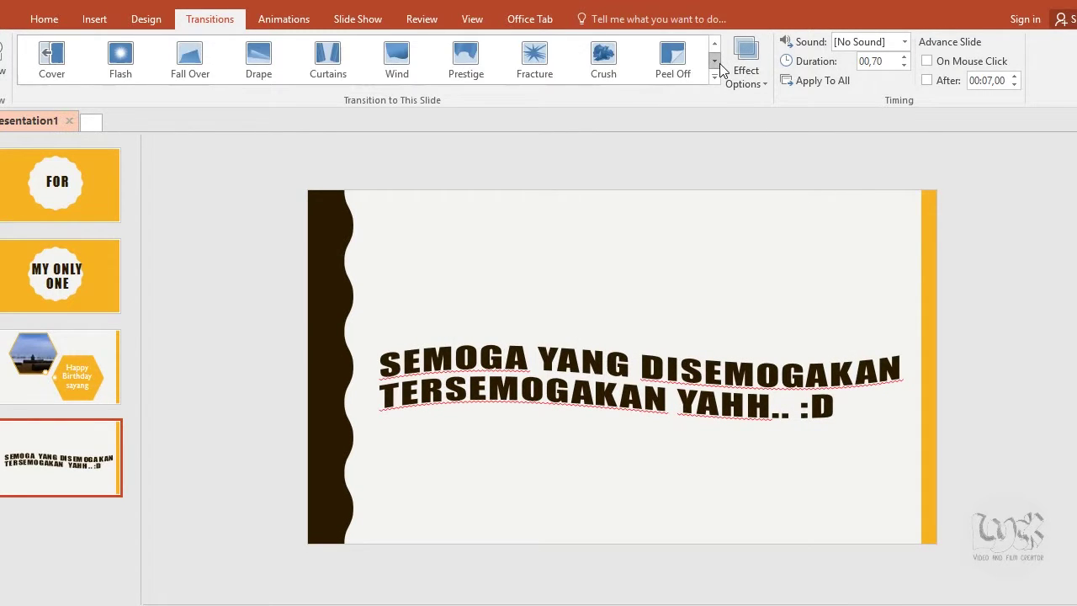
pyautogui.click(543, 71)
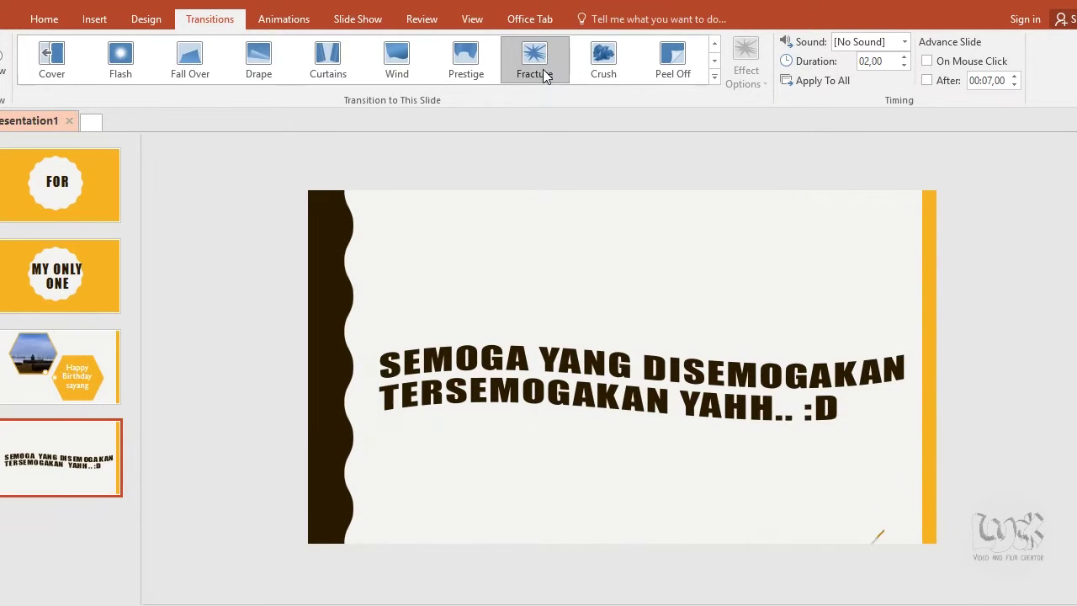
pyautogui.click(612, 66)
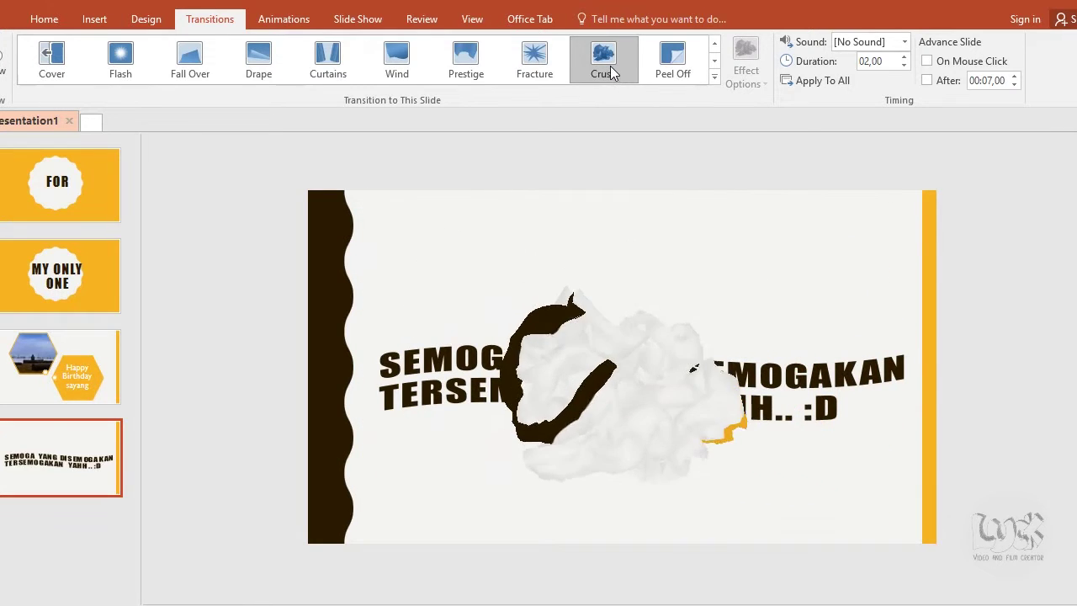
pyautogui.click(485, 66)
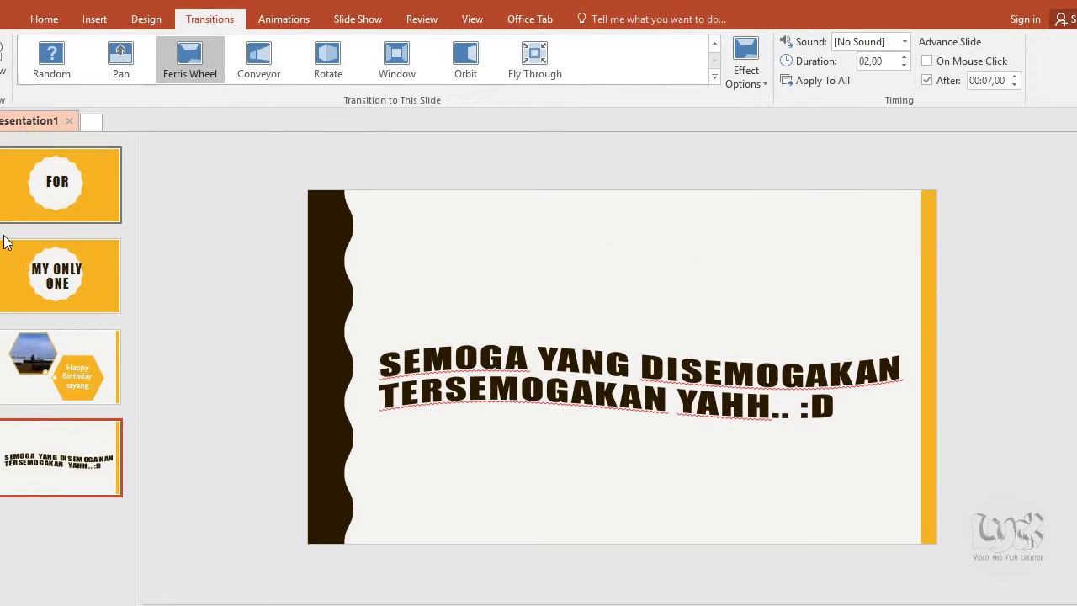
# Review the FOR, MY ONLY ONE and birthday photo slides' transitions, ending on the FOR slide
pyautogui.click(38, 201)
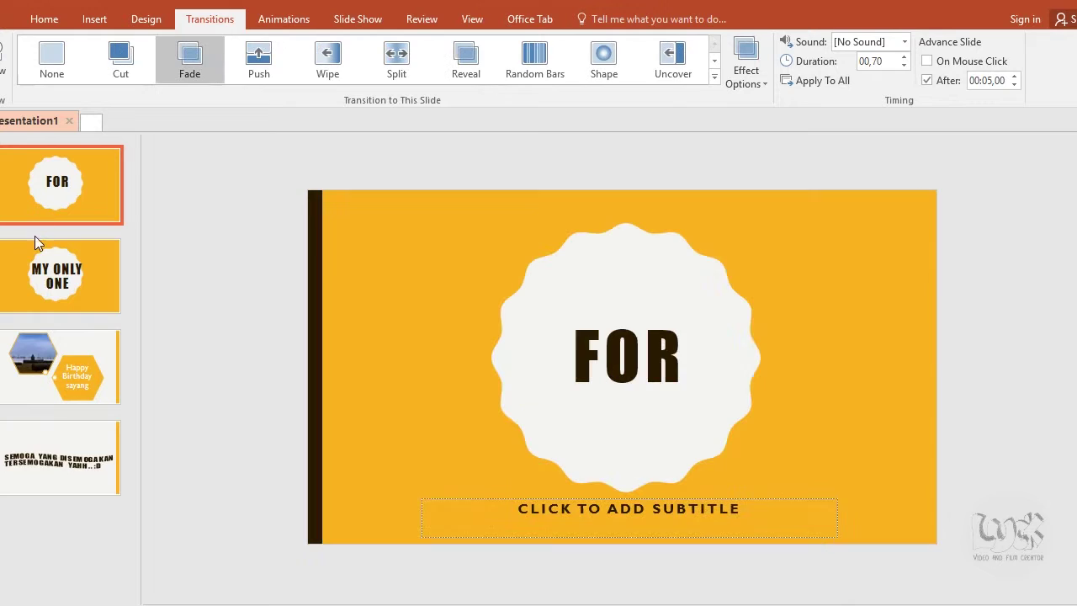
pyautogui.click(40, 268)
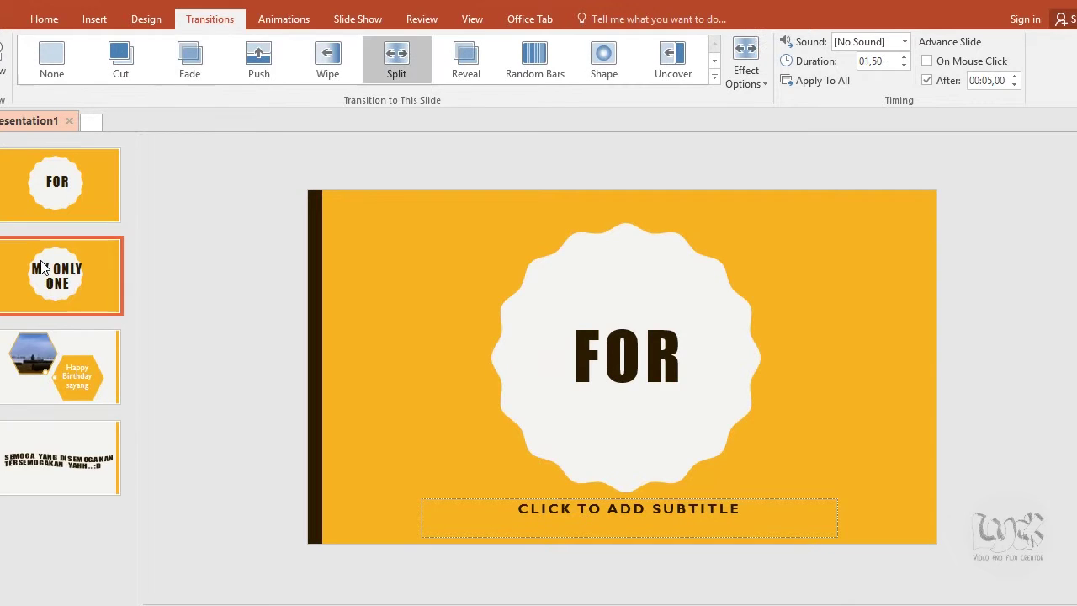
pyautogui.click(46, 203)
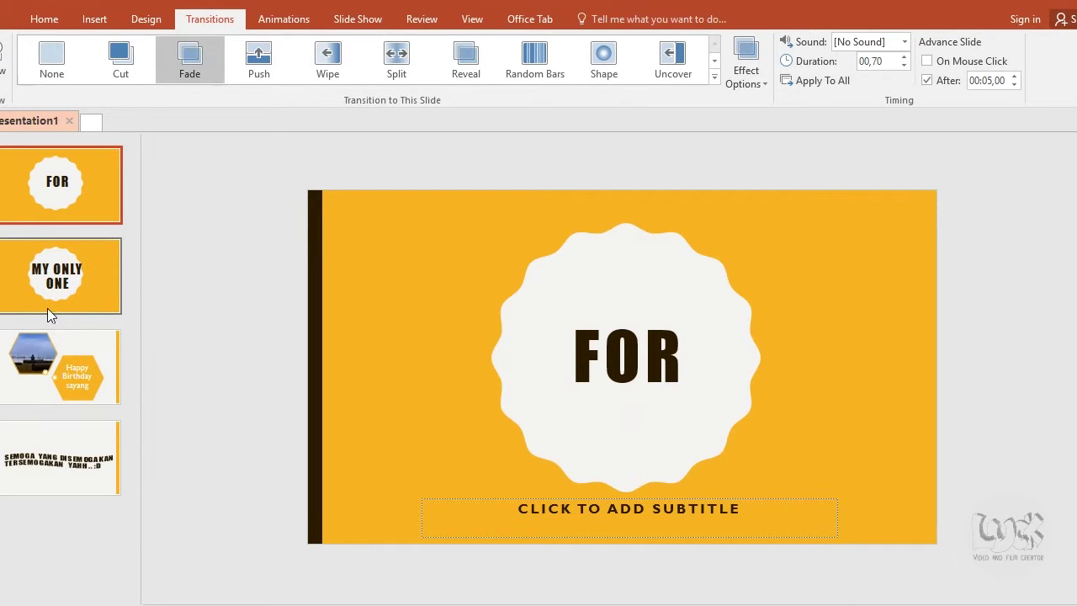
pyautogui.click(54, 383)
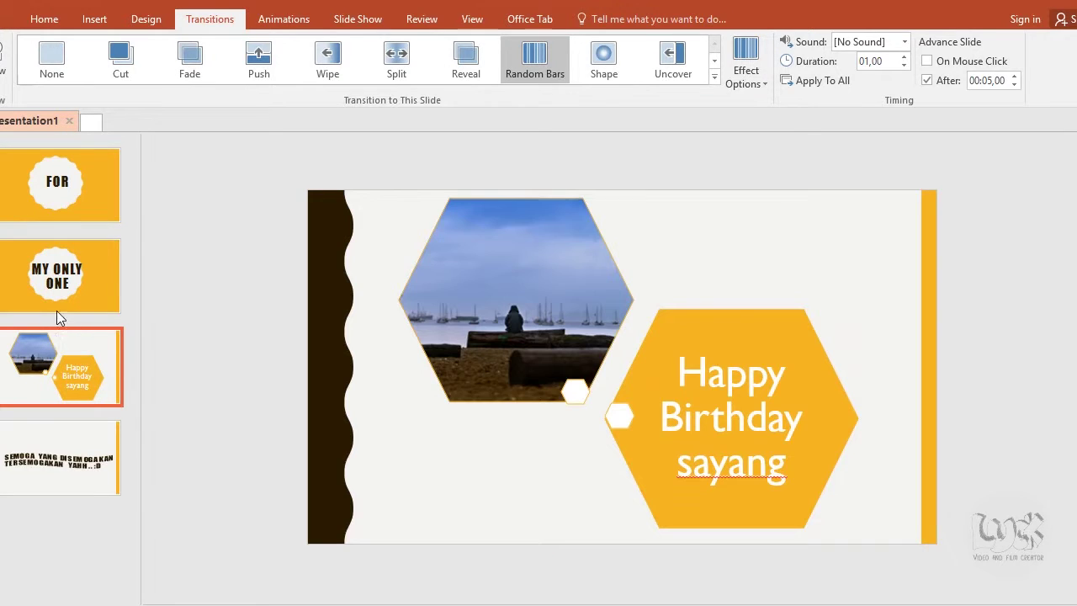
pyautogui.click(59, 299)
pyautogui.click(65, 225)
pyautogui.click(64, 212)
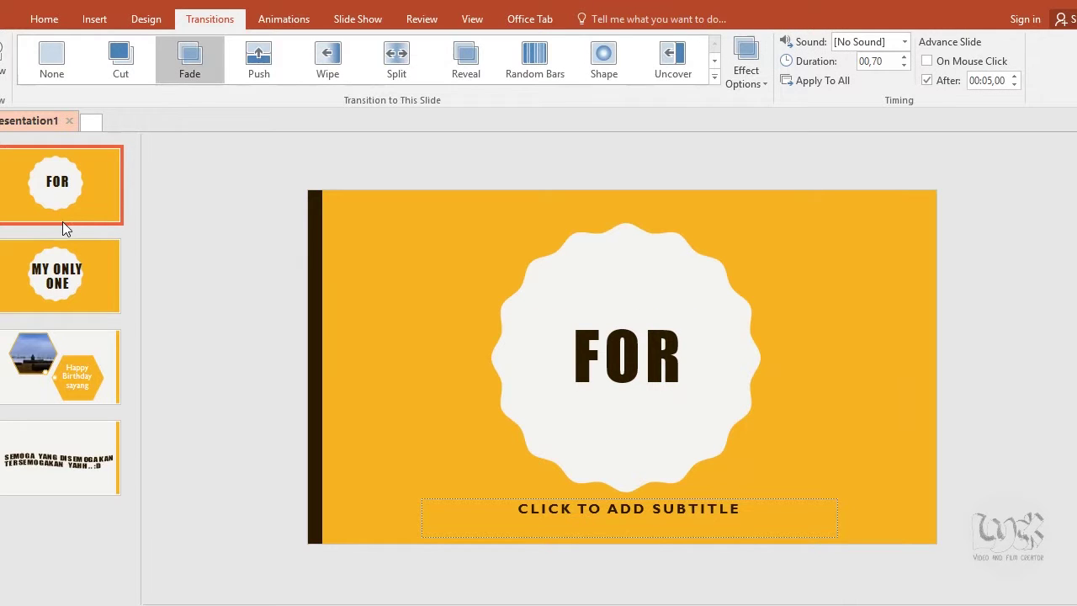
# Insert a song from the Documents folder onto the FOR slide using Audio on My PC
pyautogui.click(95, 20)
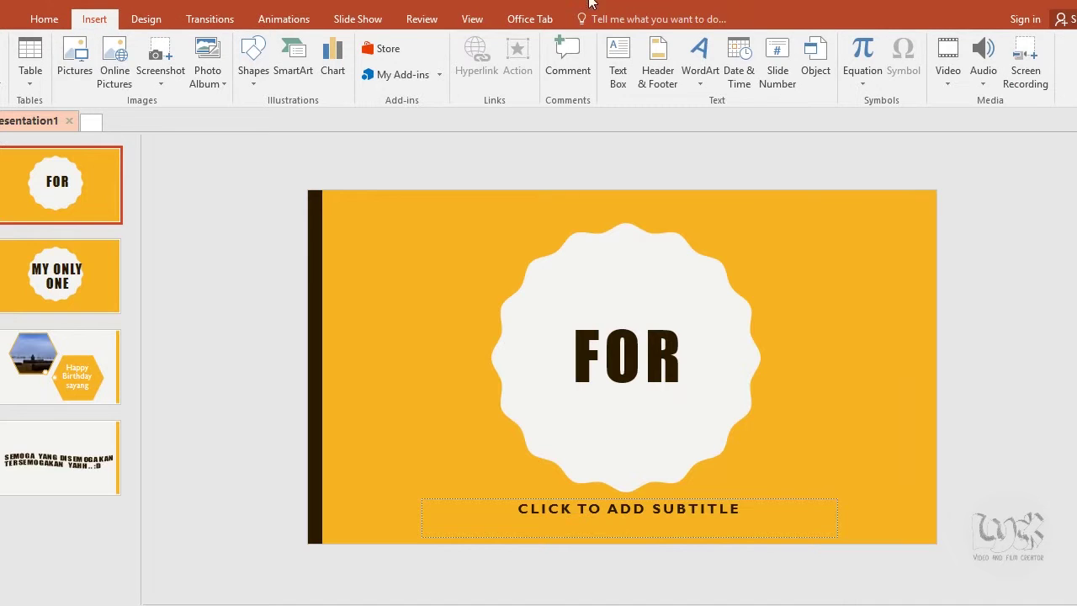
pyautogui.click(979, 84)
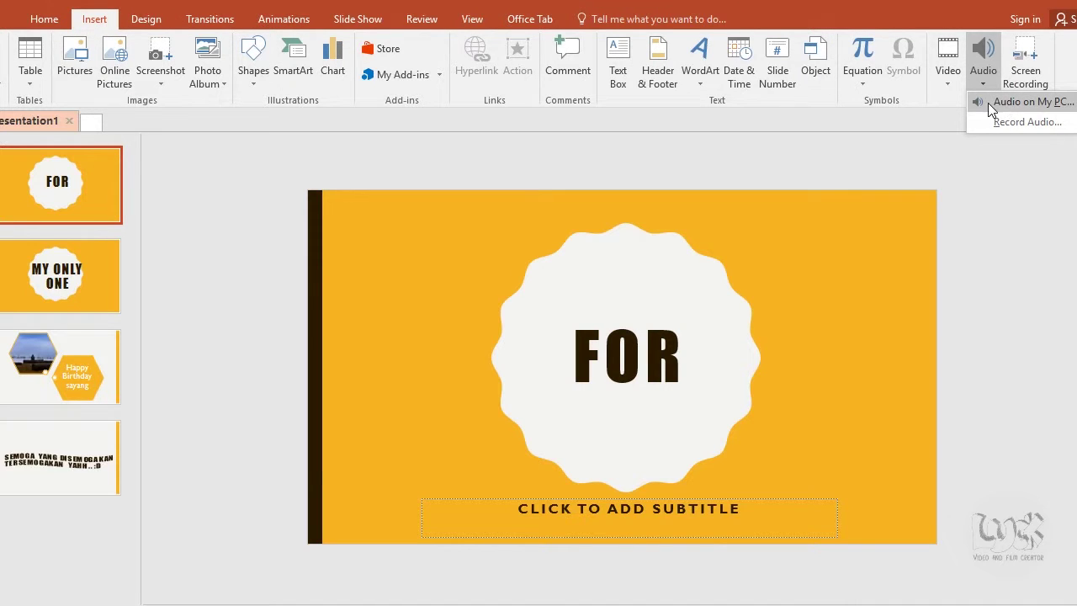
pyautogui.click(1035, 103)
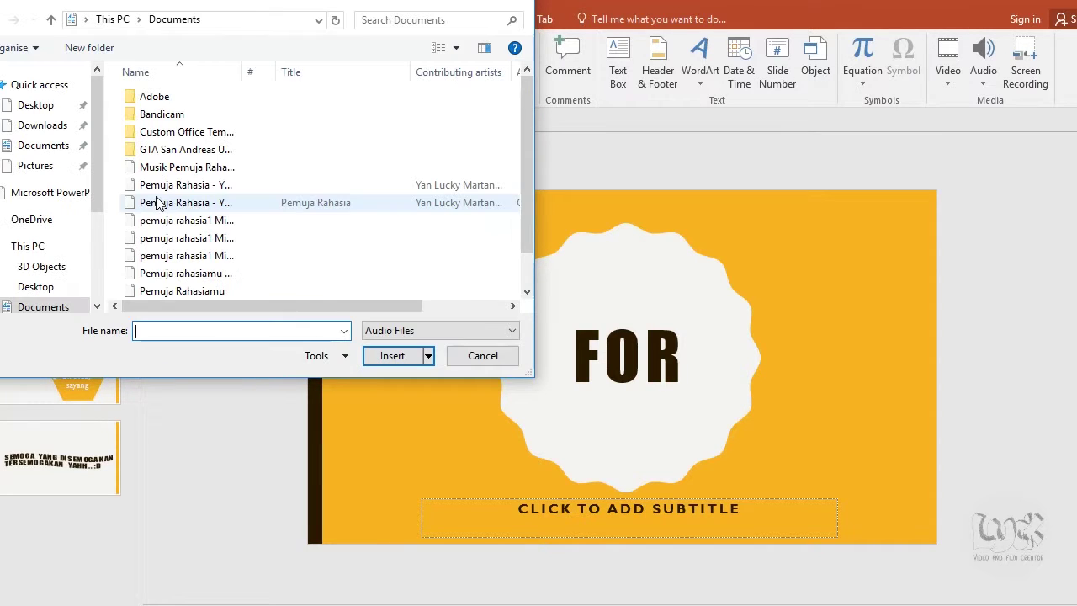
pyautogui.scroll(-2, 98, 217)
pyautogui.scroll(-2, 99, 218)
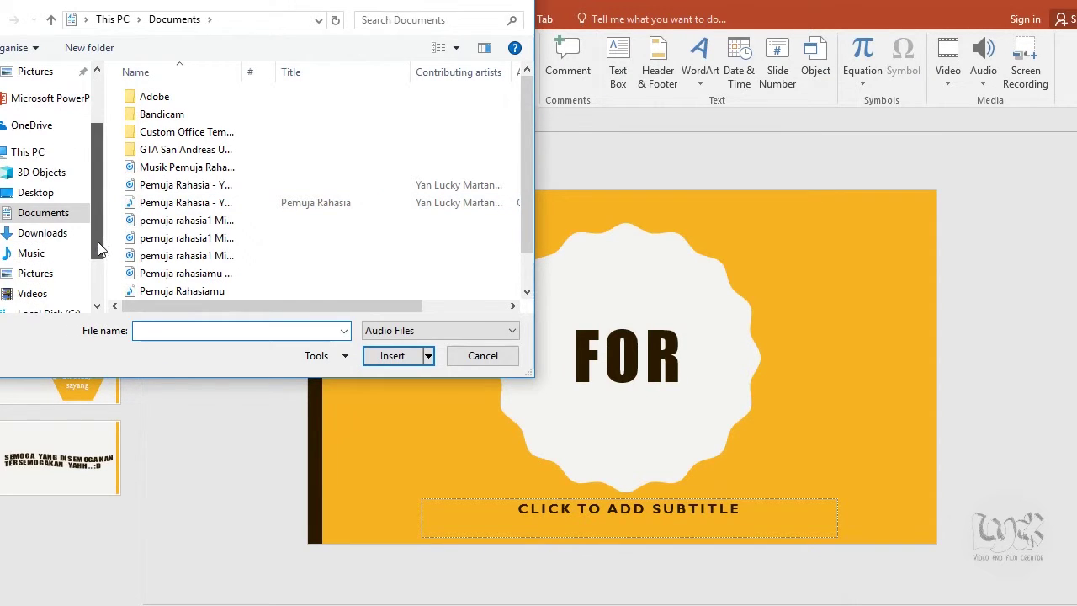
pyautogui.doubleClick(186, 202)
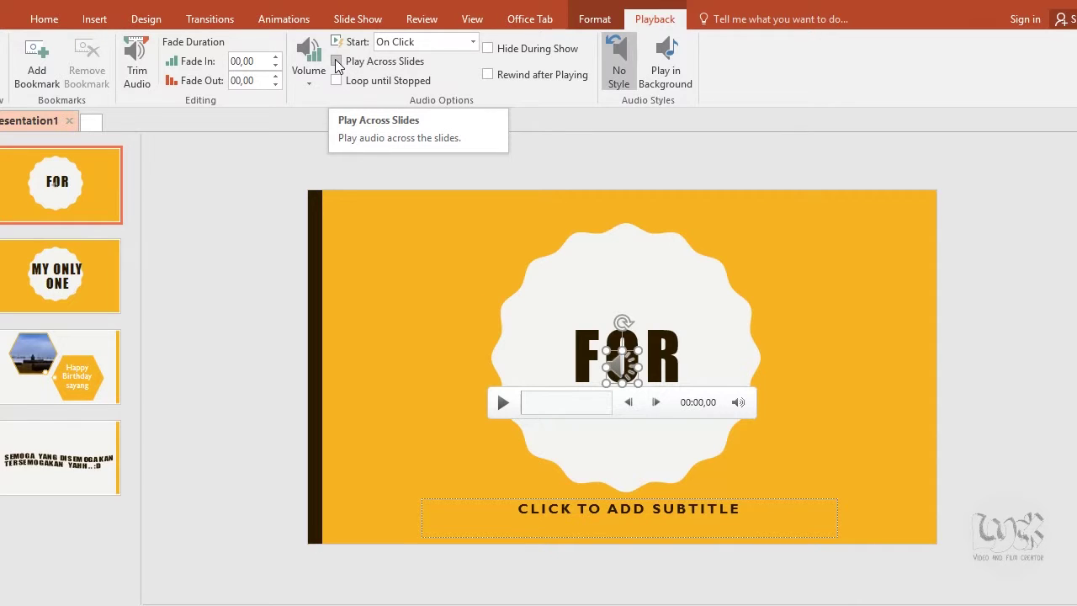
# Make the music play across slides and start automatically, then preview the slide show
pyautogui.click(337, 61)
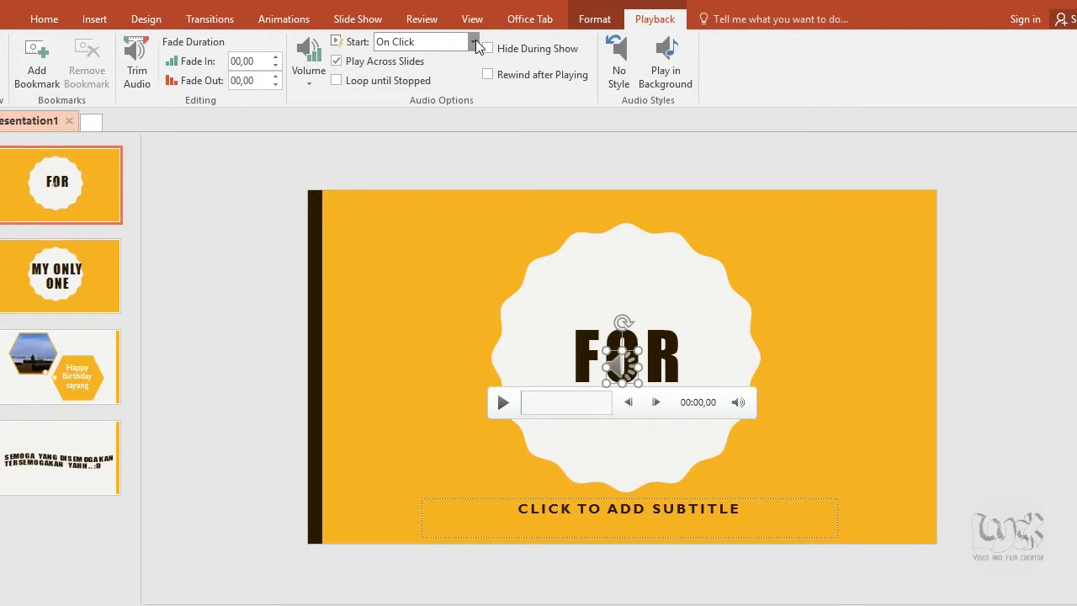
pyautogui.click(475, 44)
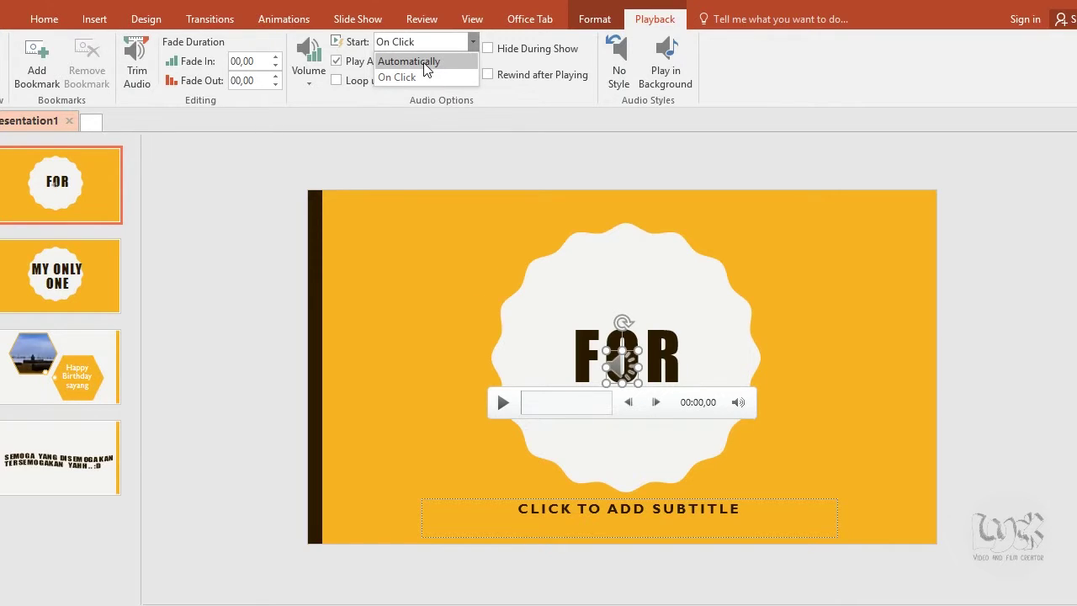
pyautogui.click(429, 64)
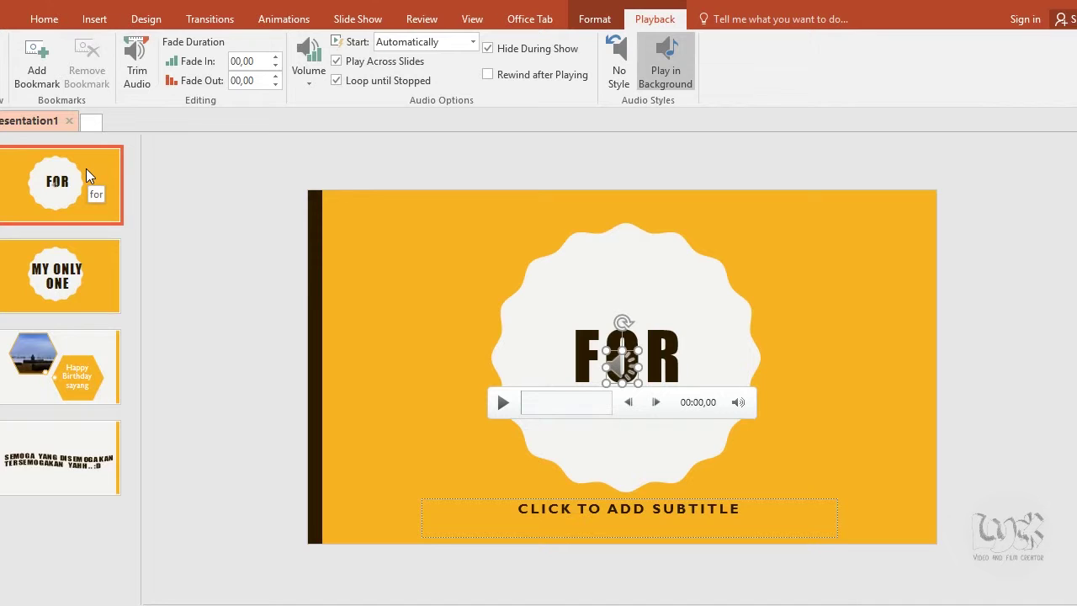
pyautogui.press('F5')
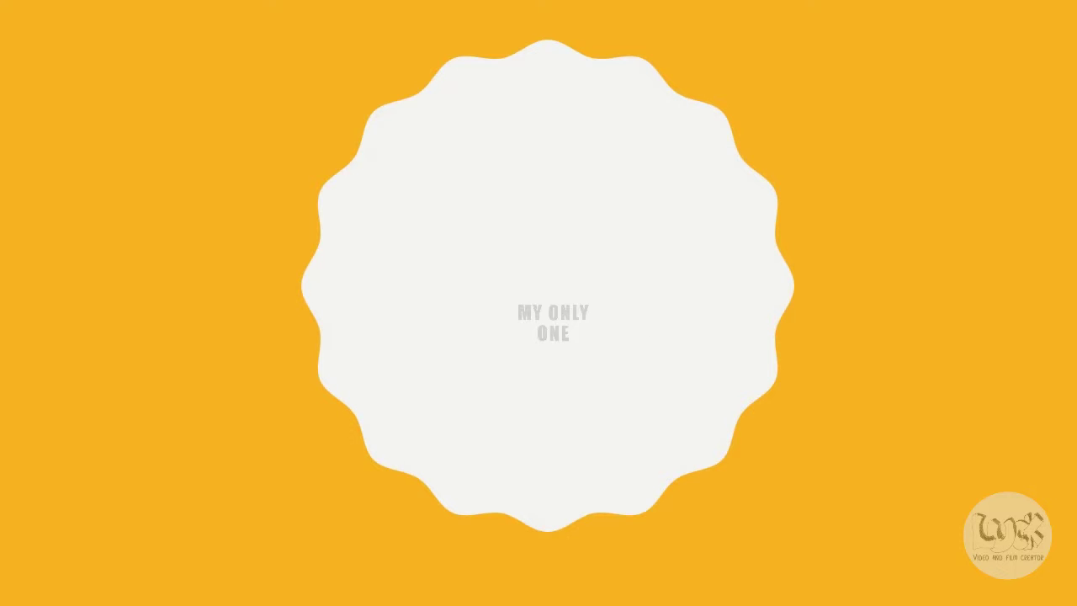
pyautogui.press('Escape')
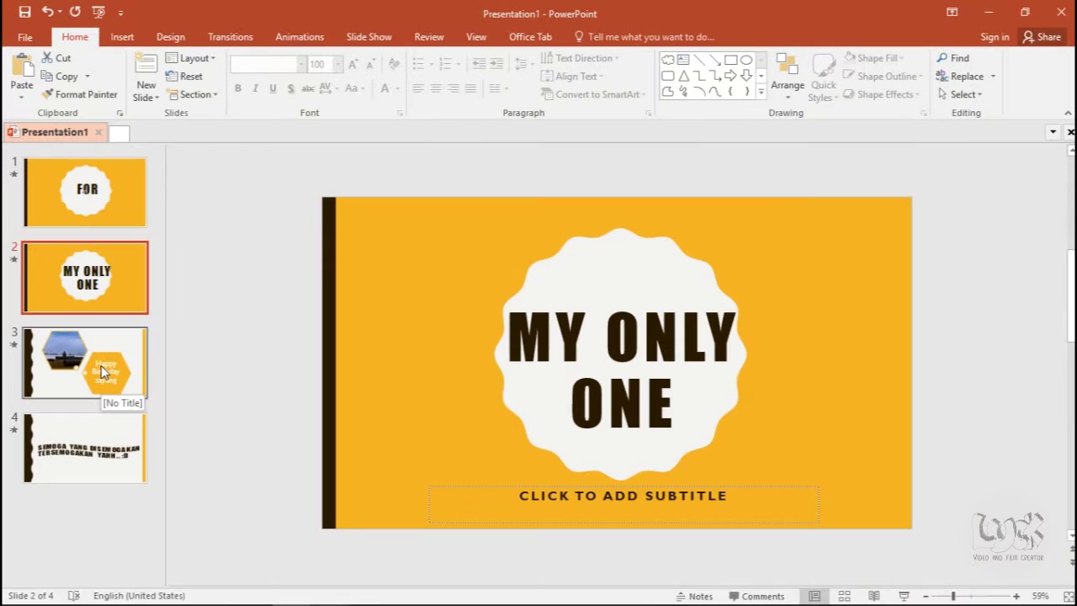
pyautogui.click(103, 371)
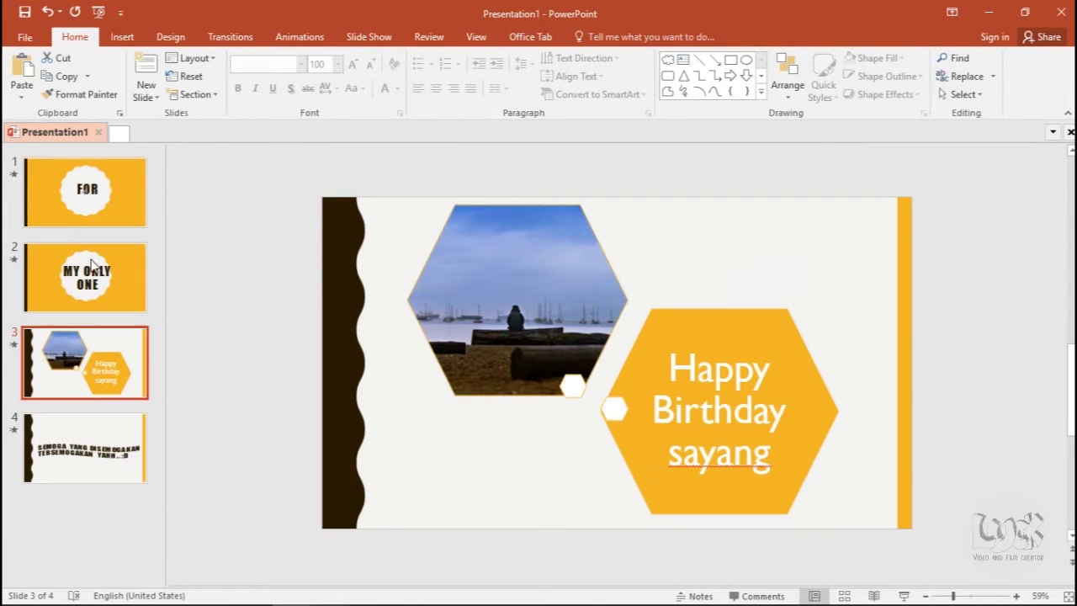
pyautogui.click(94, 217)
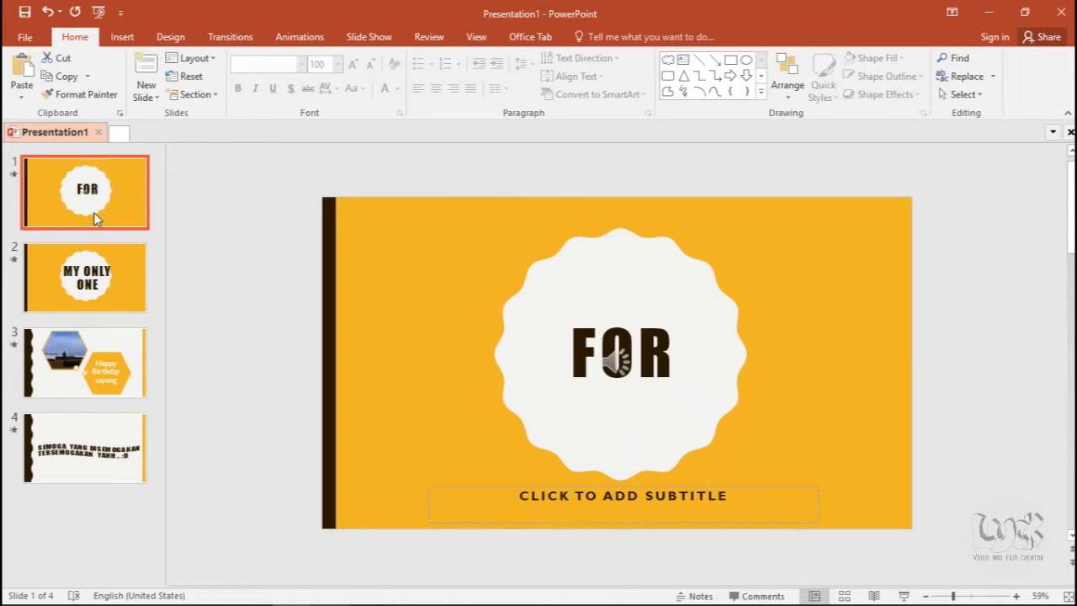
# Choose Create a Video under File > Export
pyautogui.click(32, 42)
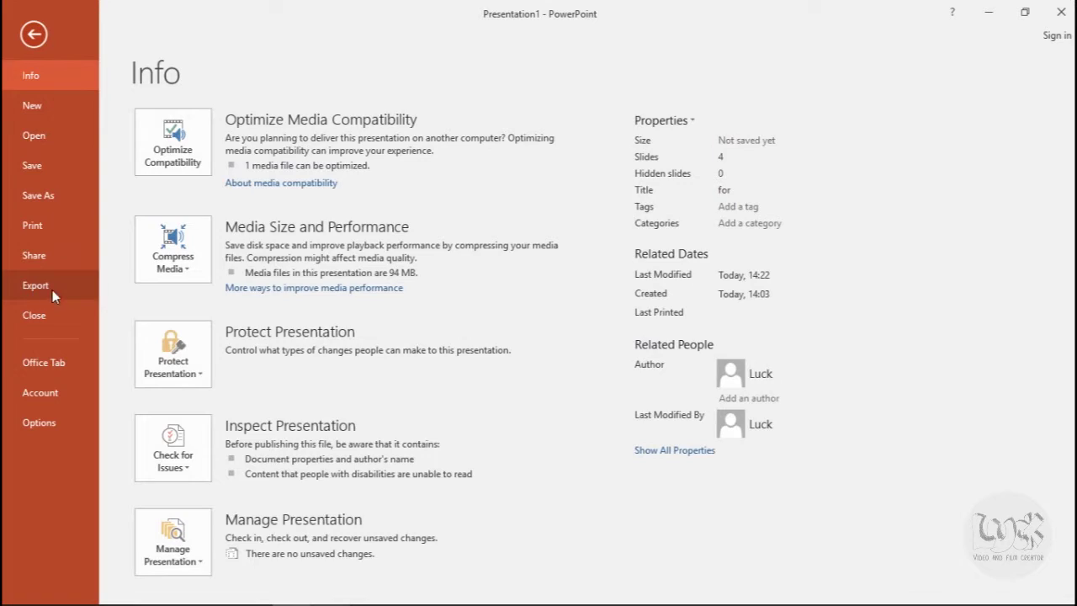
pyautogui.click(52, 289)
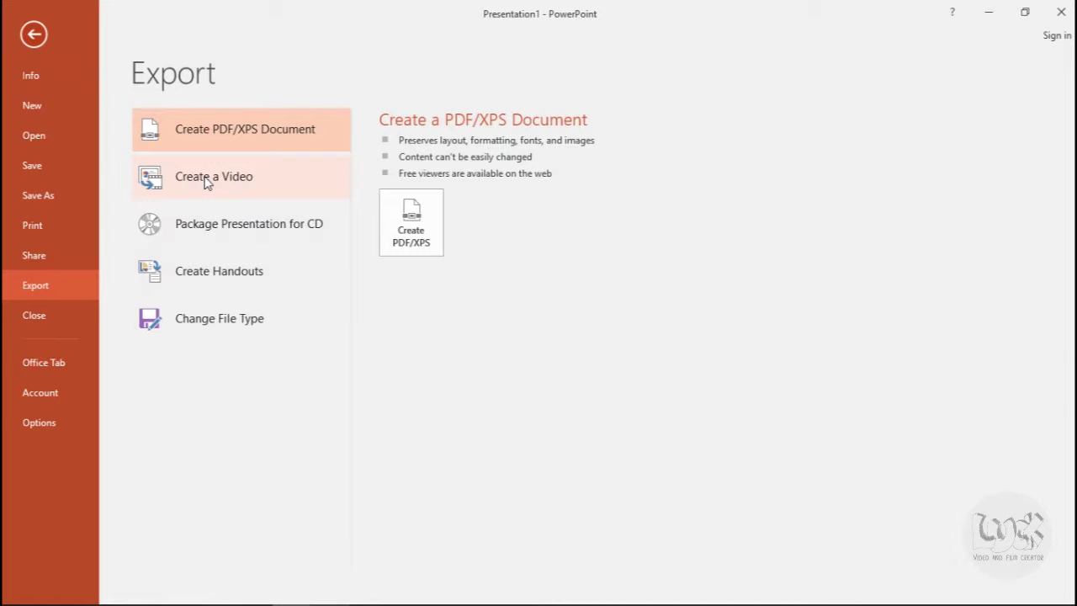
pyautogui.click(208, 184)
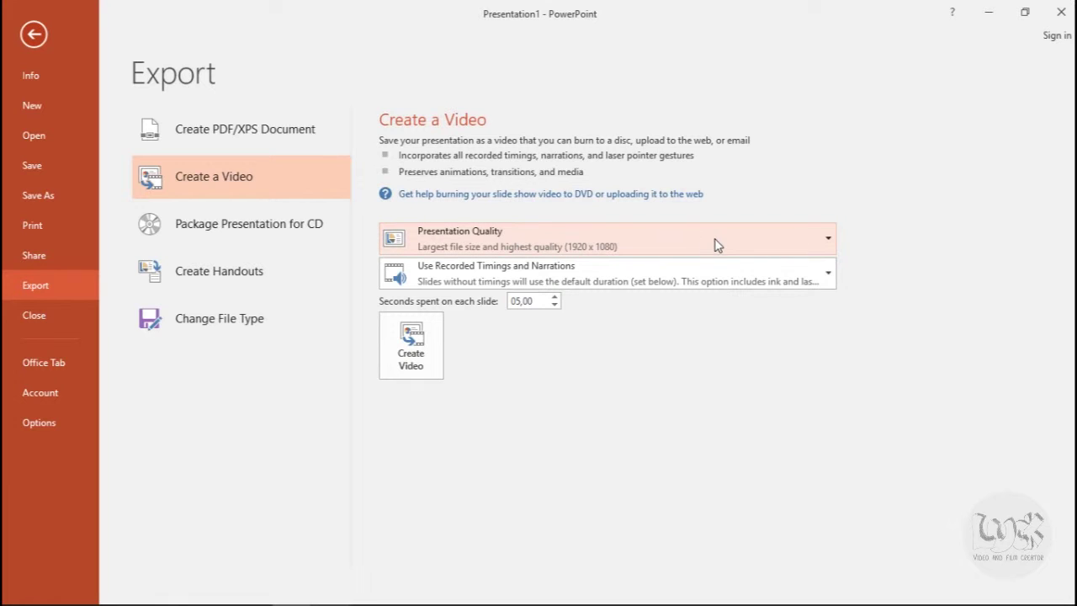
# Keep Presentation Quality at 1920 x 1080 and start creating the video
pyautogui.click(745, 244)
pyautogui.click(744, 240)
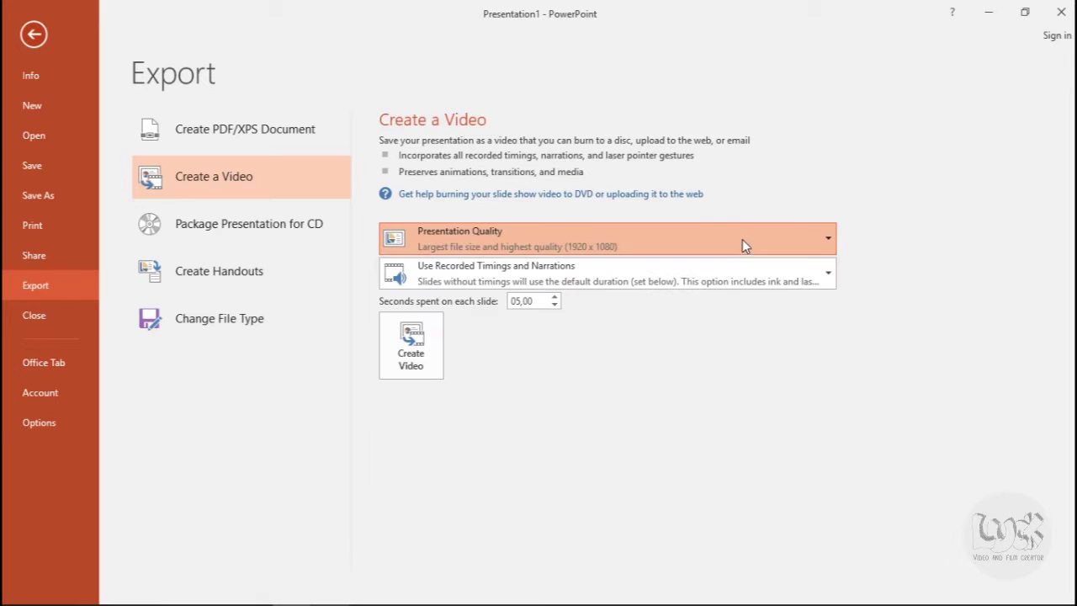
pyautogui.click(696, 244)
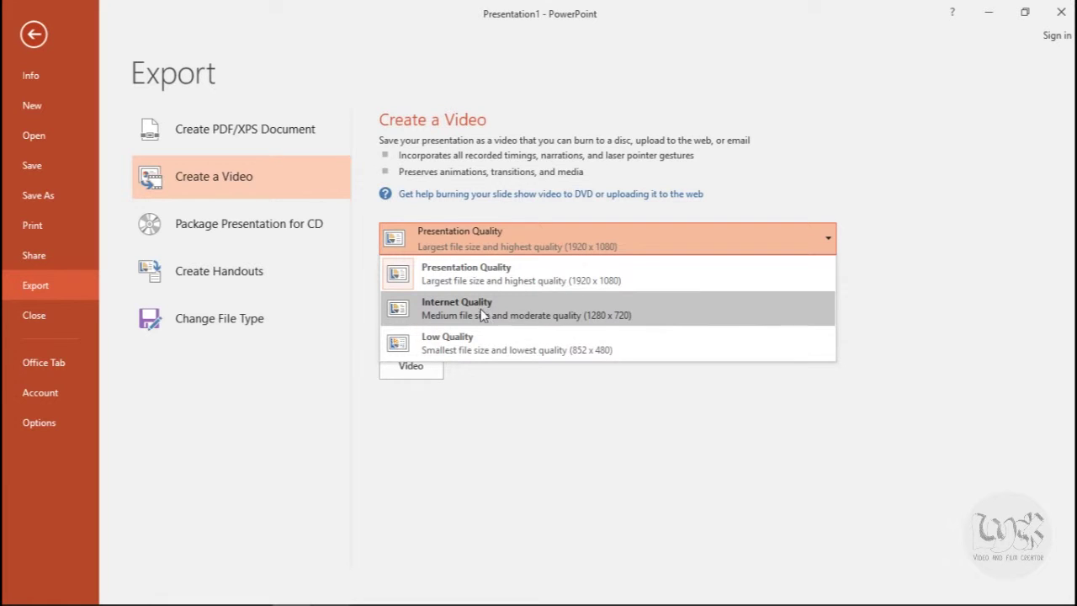
pyautogui.click(463, 278)
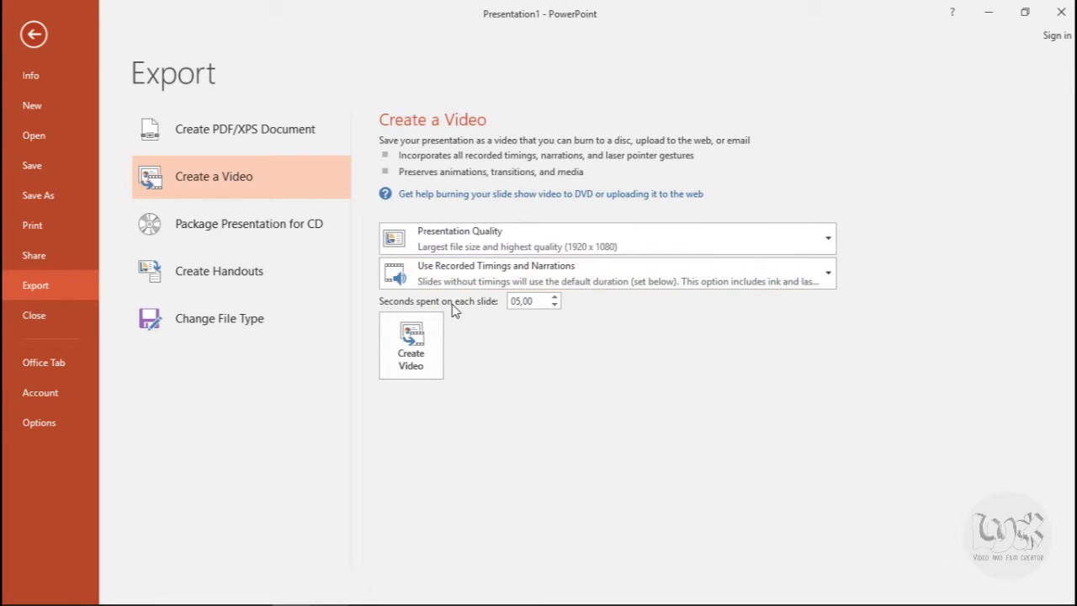
pyautogui.click(415, 342)
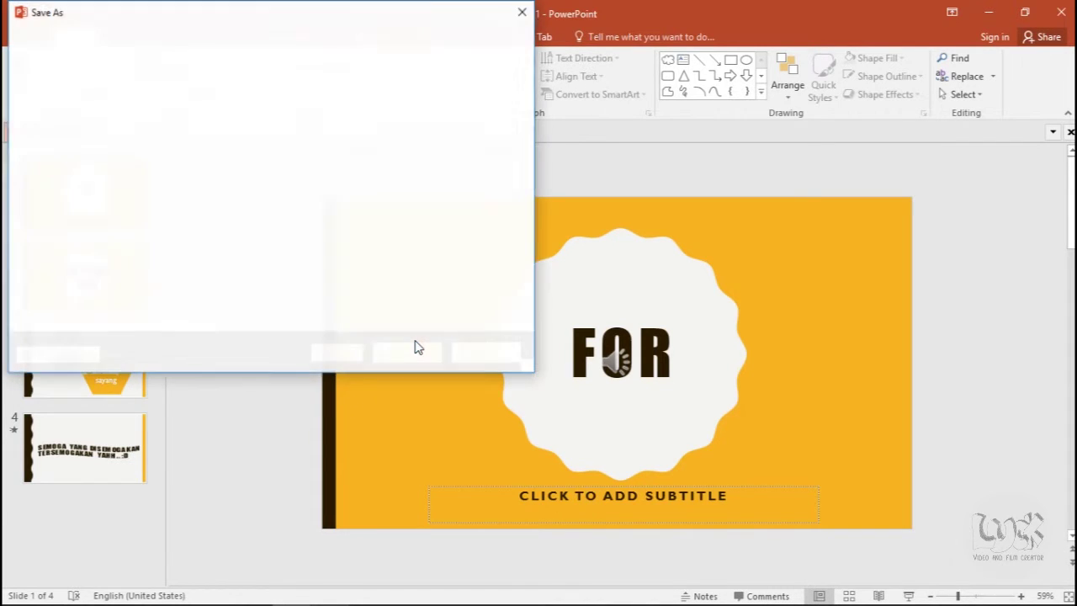
# Save the video as 'Video Ulang tahun.mp4' so it begins rendering
pyautogui.click(406, 350)
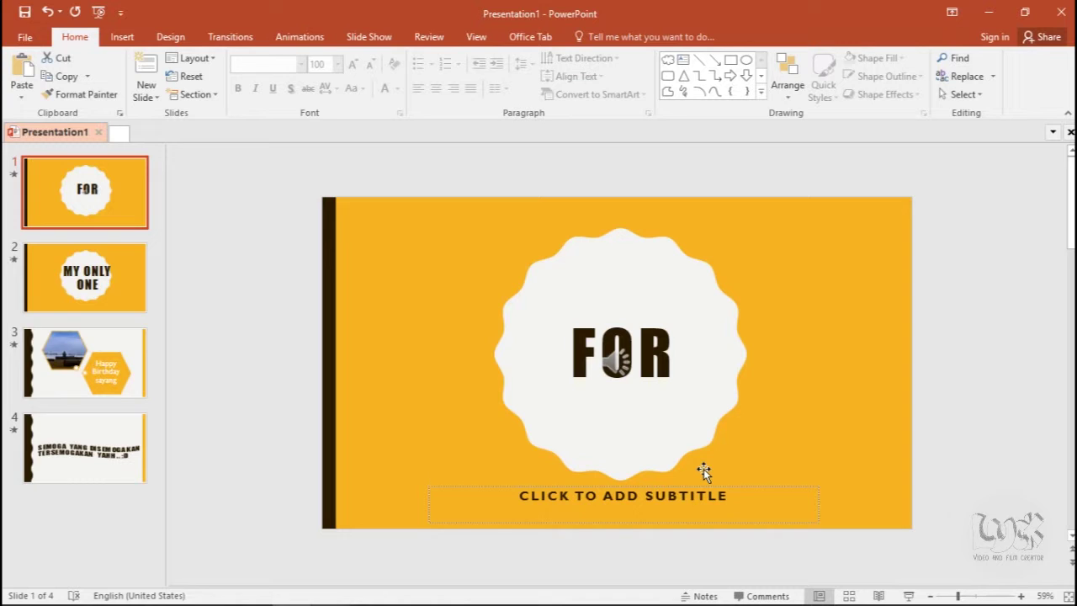
pyautogui.moveTo(330, 602)
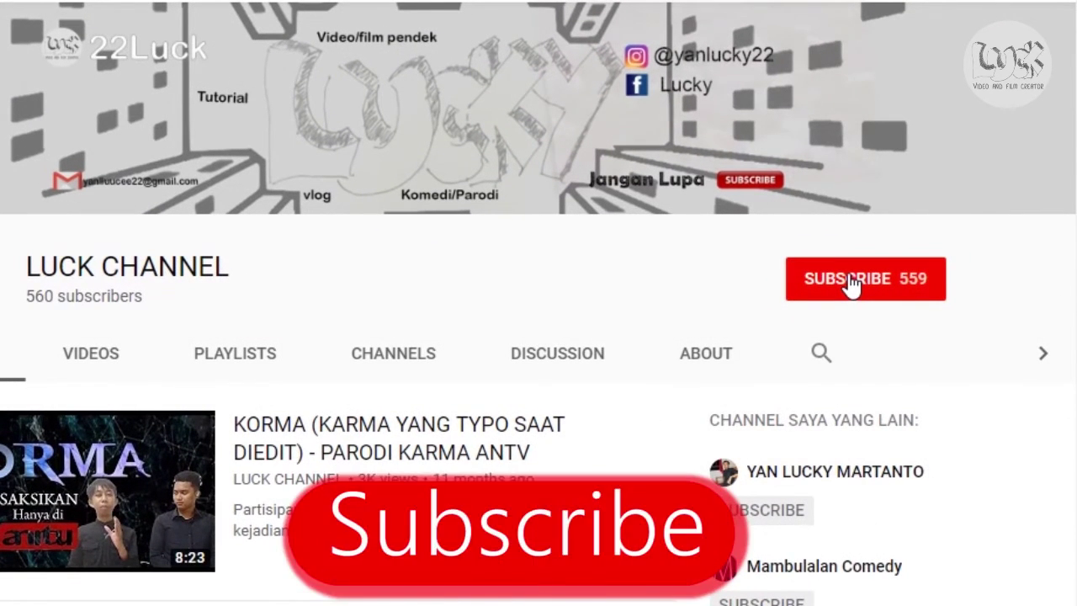
# Subscribe to the creator's YouTube channel with the red SUBSCRIBE button
pyautogui.click(858, 284)
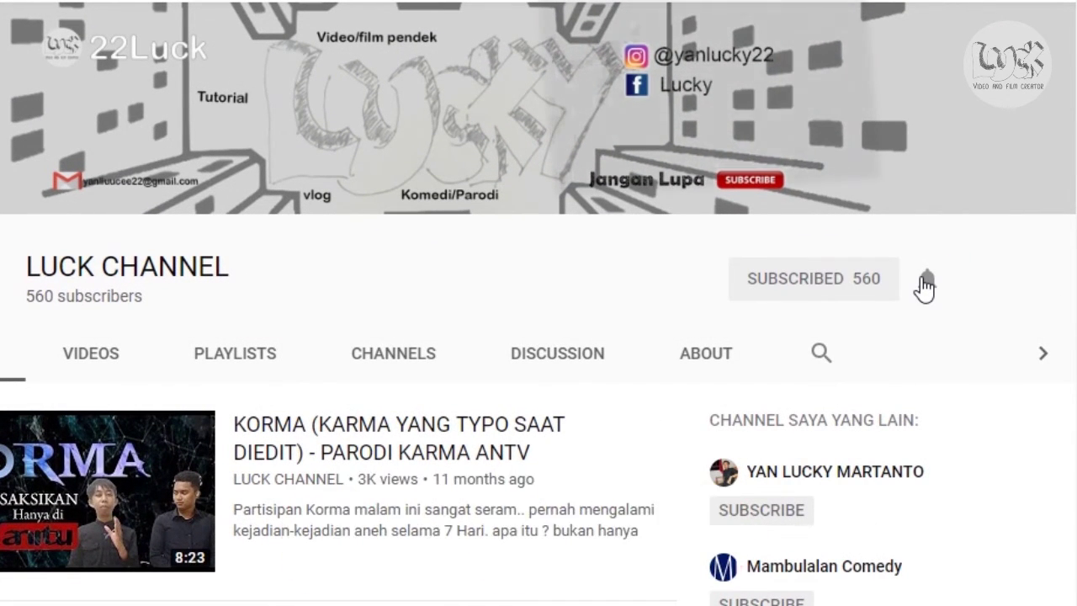